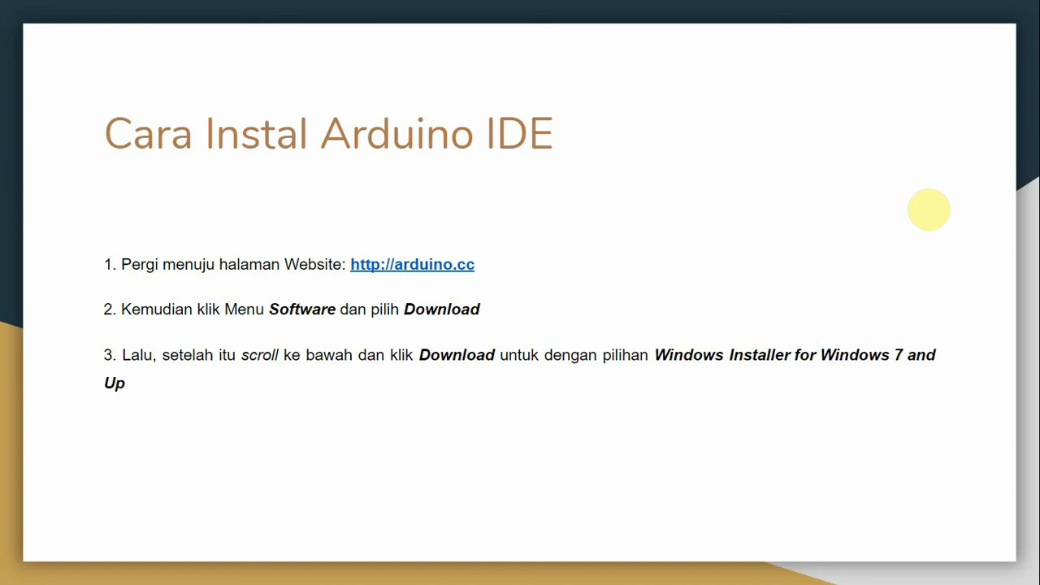
Advance the presentation one slide, switch to Chrome and open the Downloads page of the Arduino website.
key(Right)
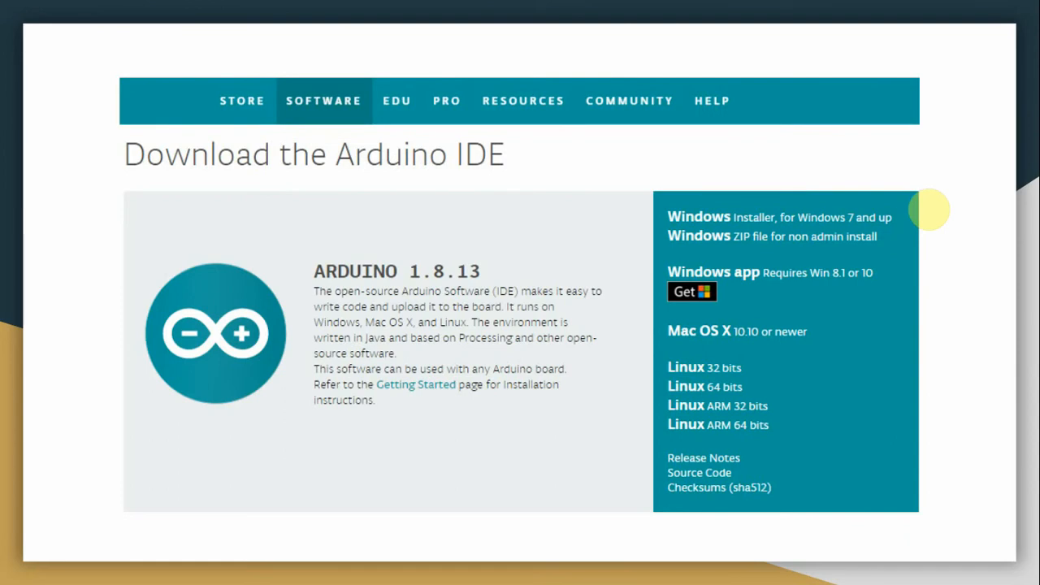
key(alt+Tab)
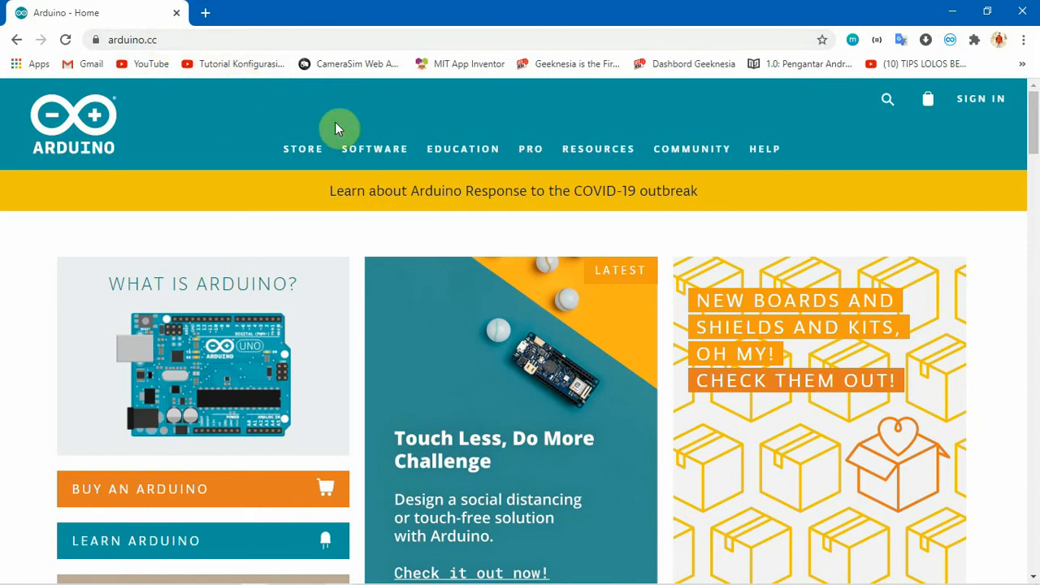
mouse_move(393, 151)
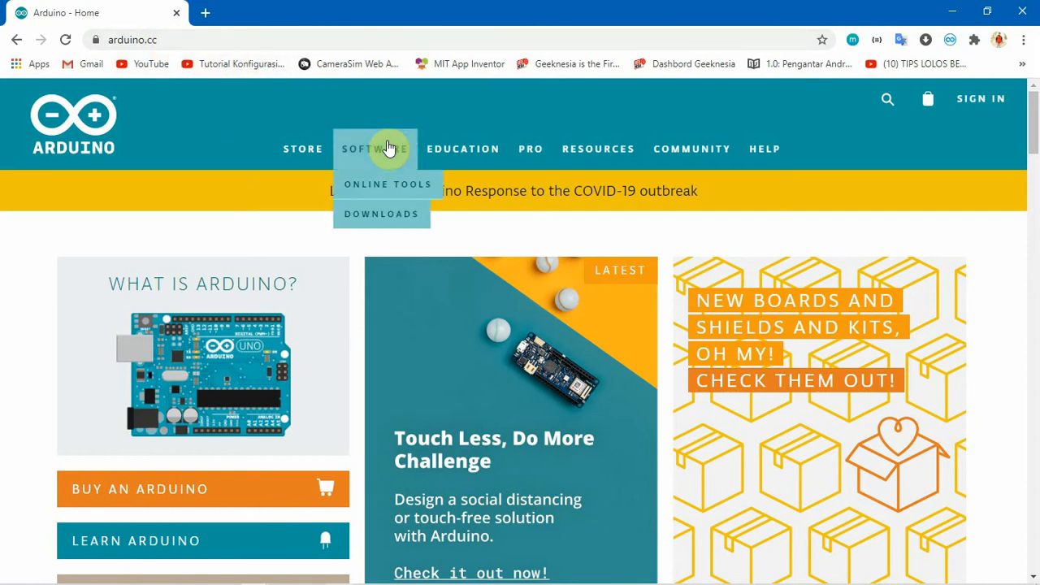
click(372, 218)
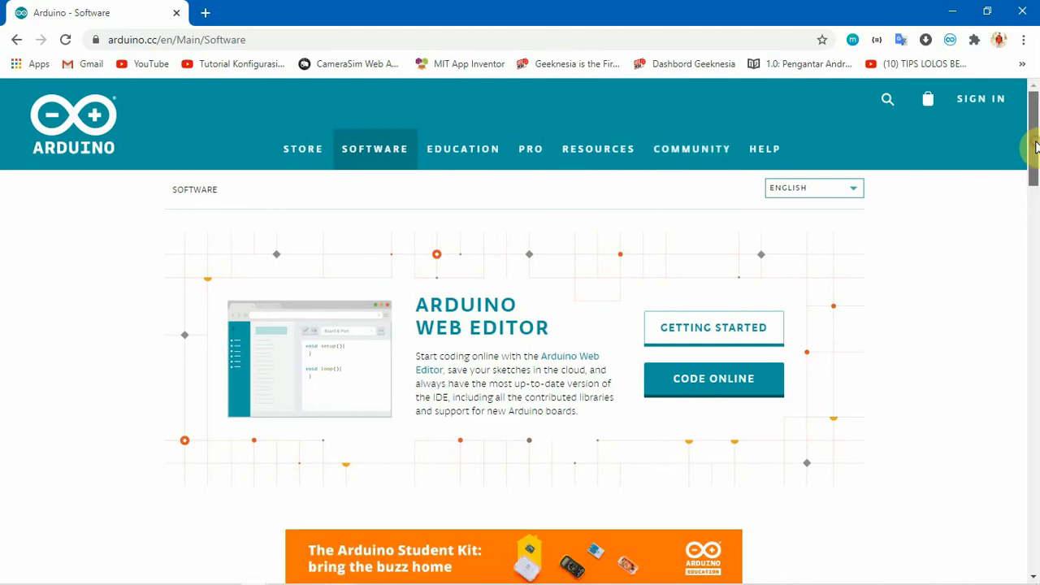
Choose the Mac OS X 10.10 or newer version of Arduino 1.8.13 for download.
drag(1034, 146, 1037, 237)
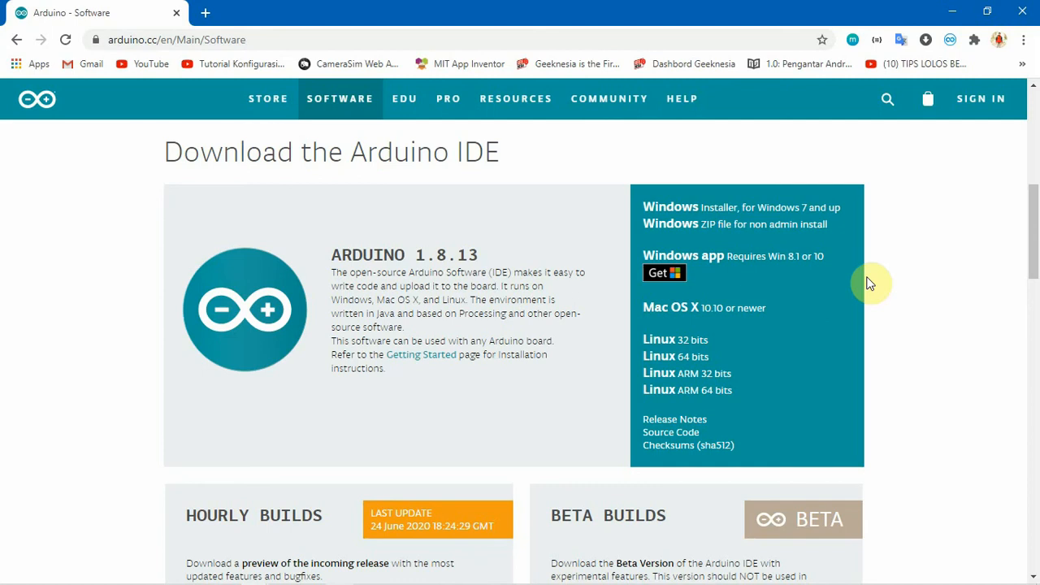
click(731, 313)
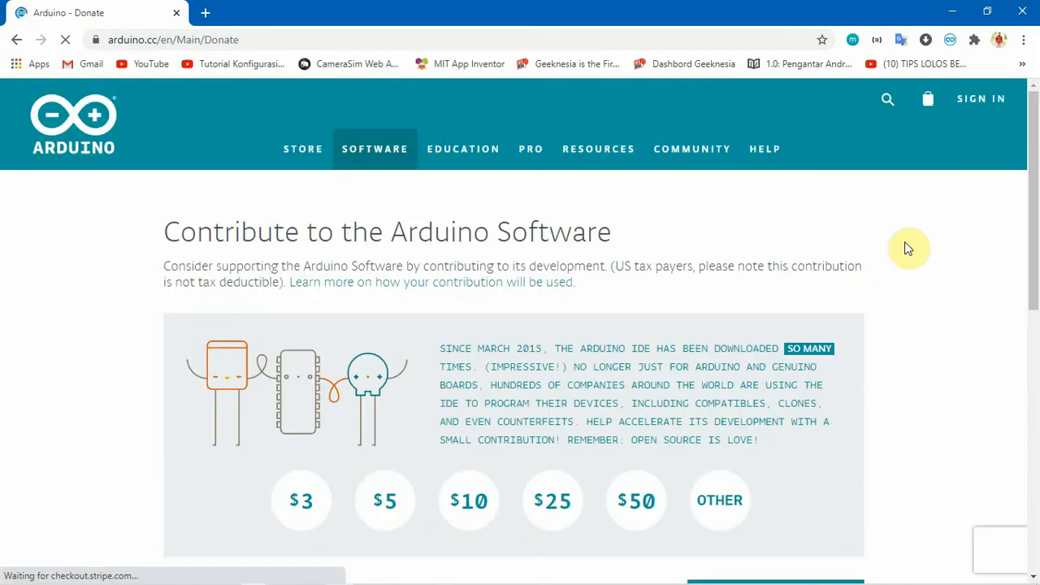
drag(1032, 221, 1036, 256)
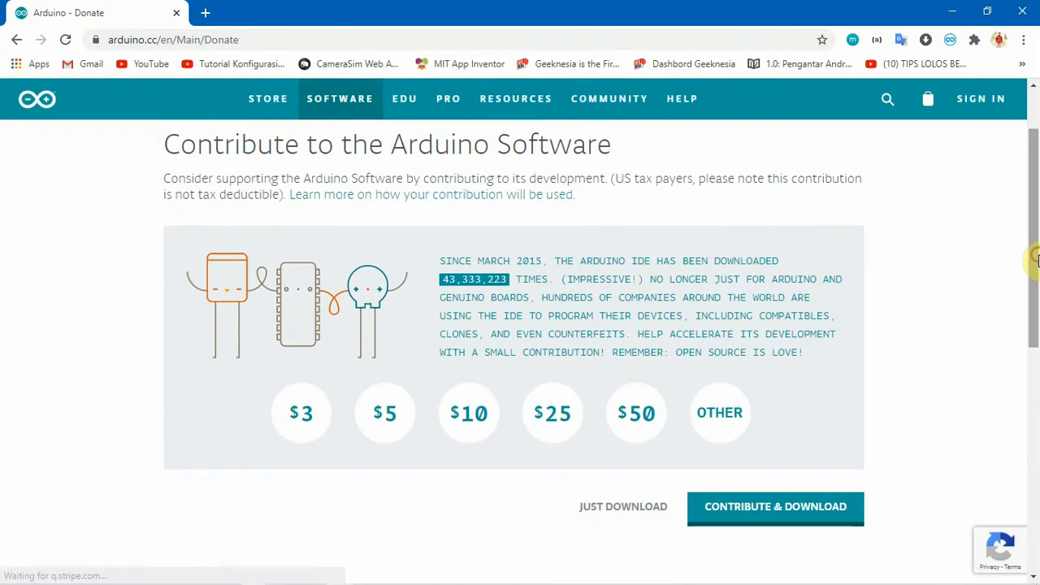
Show the presentation's Just Download slide, return to the Arduino contribution page and start the download without contributing.
key(alt+Tab)
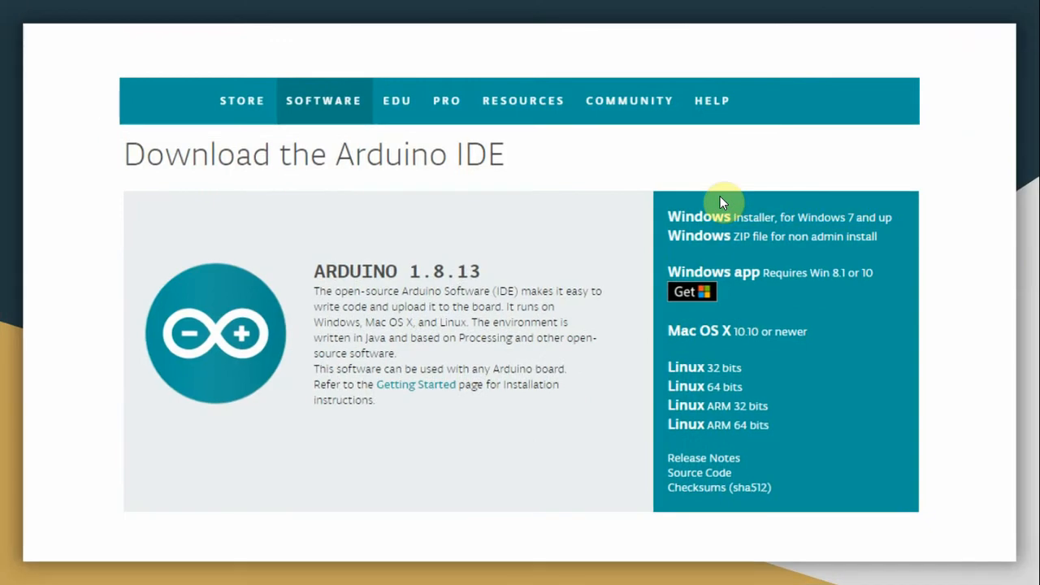
key(Right)
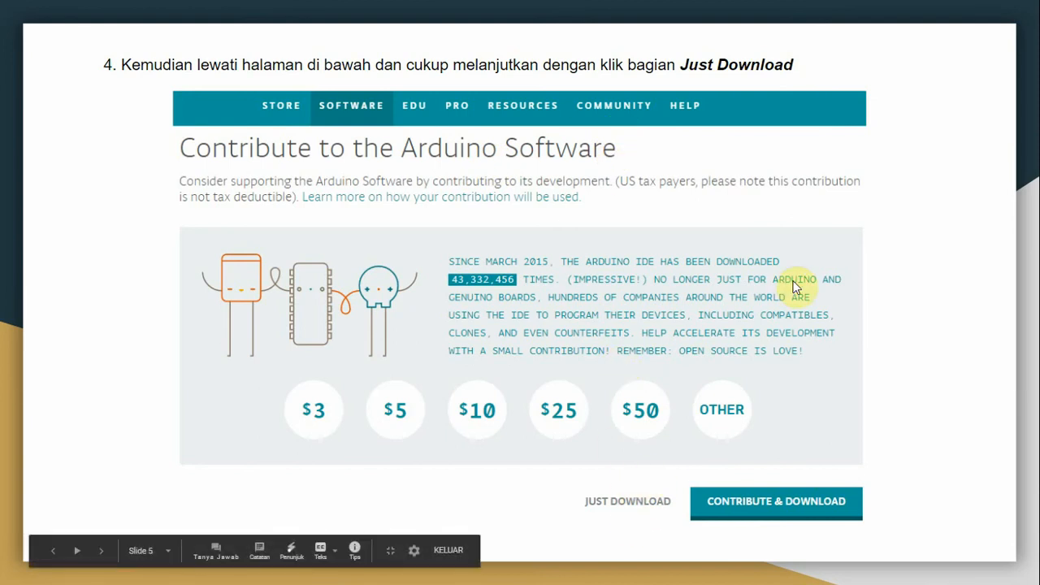
key(alt+Tab)
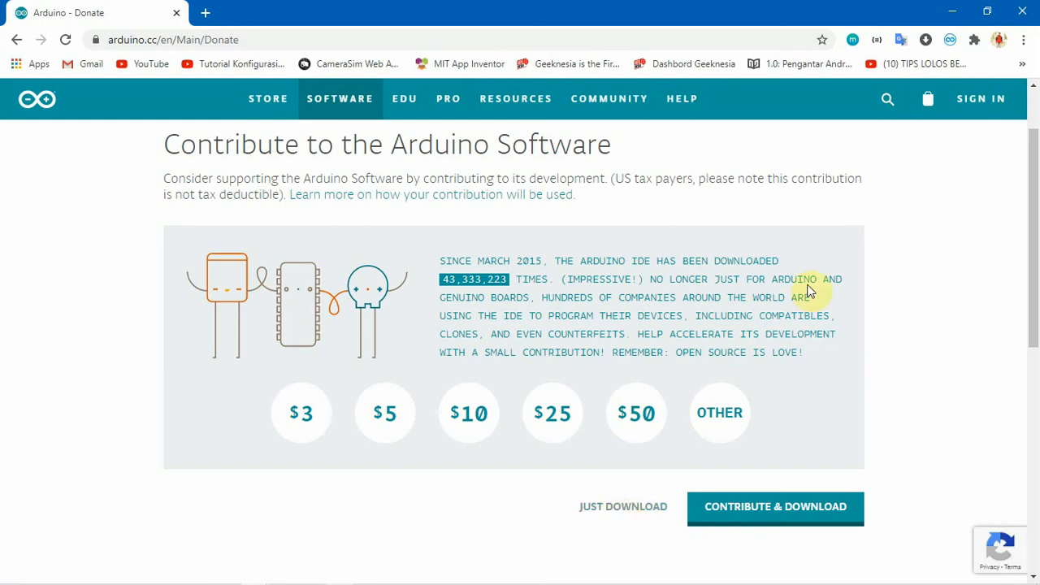
click(620, 507)
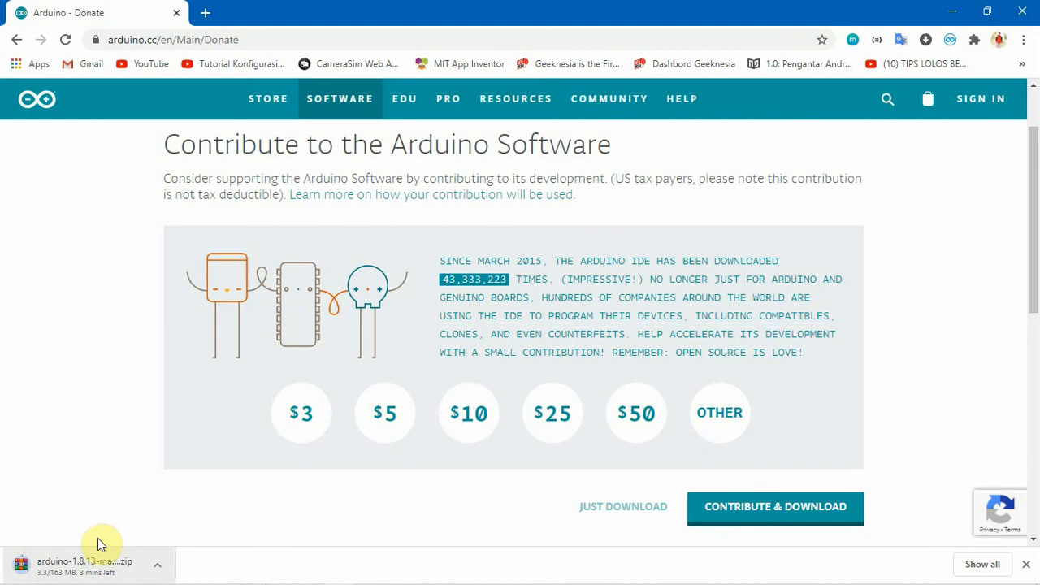
Switch to File Explorer, launch the arduino-1.8.12-windows.exe installer and cancel the setup.
mouse_move(68, 582)
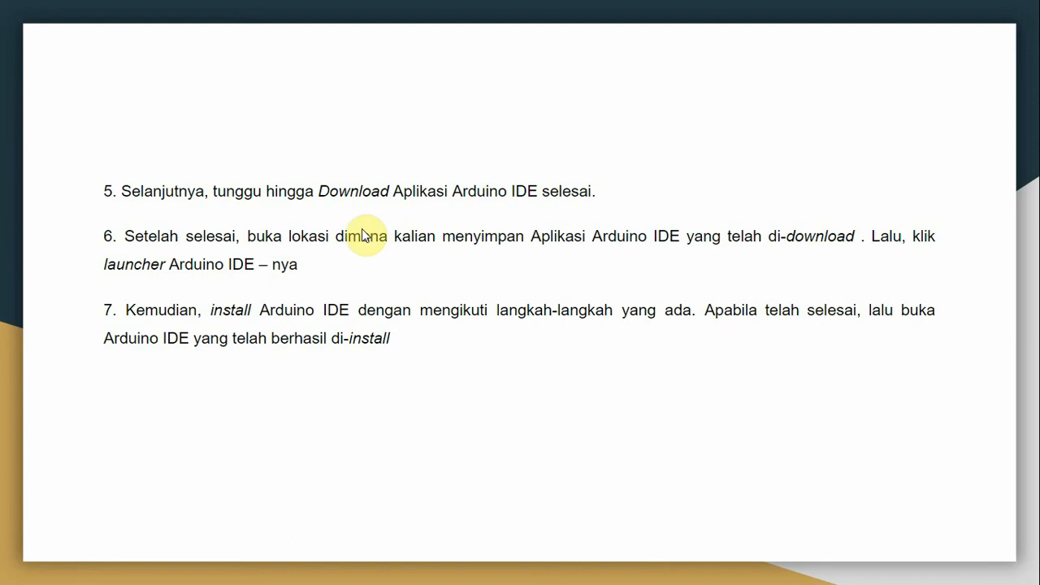
key(alt+Tab)
key(alt+Tab)
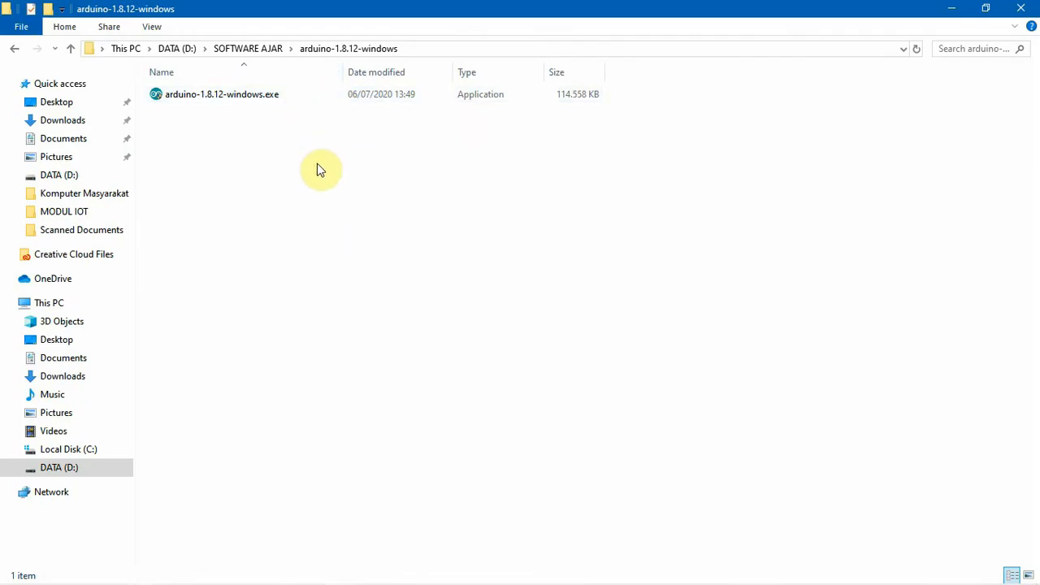
click(207, 100)
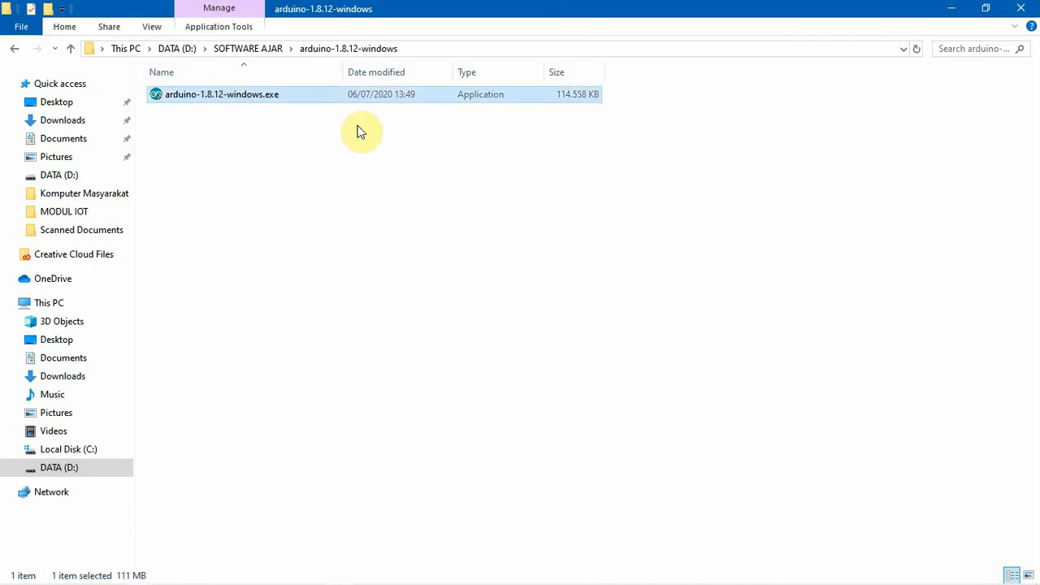
double_click(254, 96)
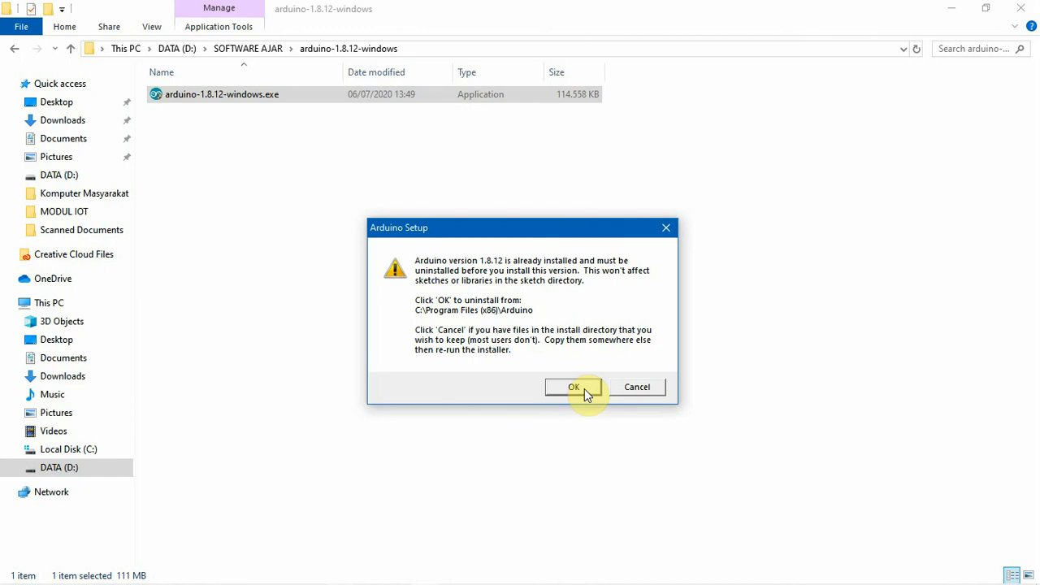
click(633, 392)
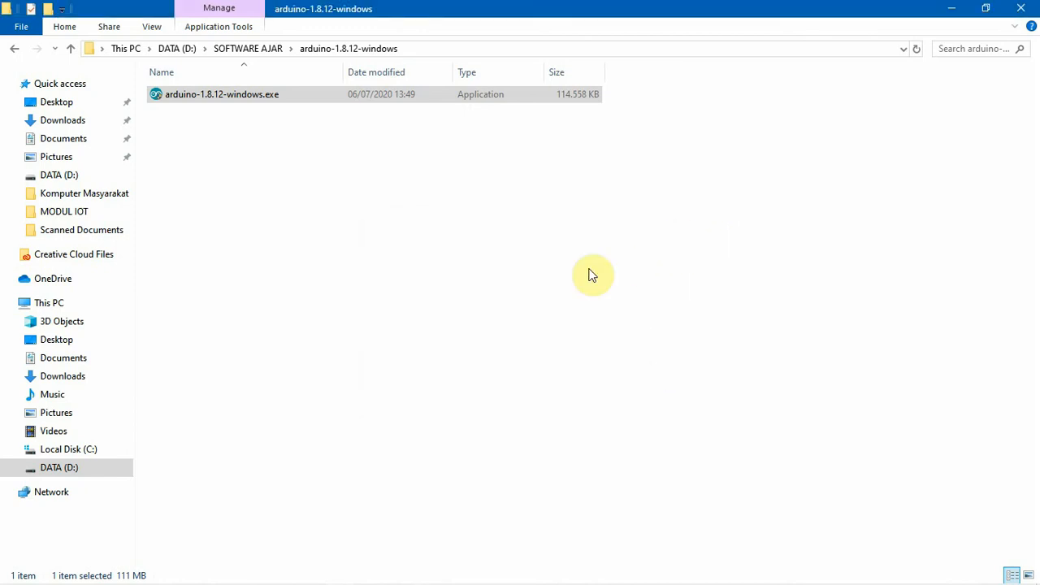
Switch to the presentation and advance to the slide "Tampilan Utama Sketch Arduino IDE".
key(alt+Tab)
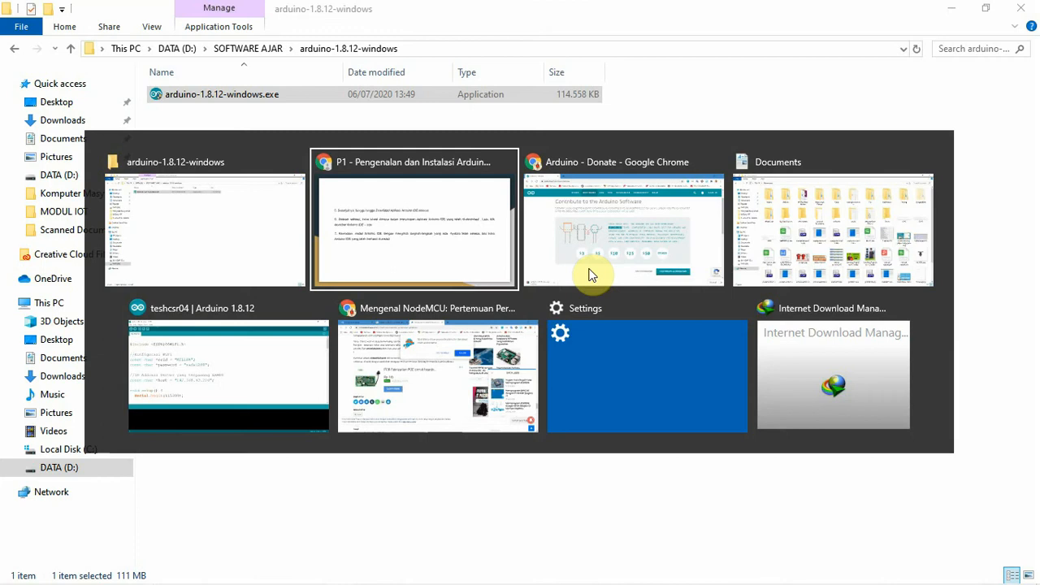
click(448, 208)
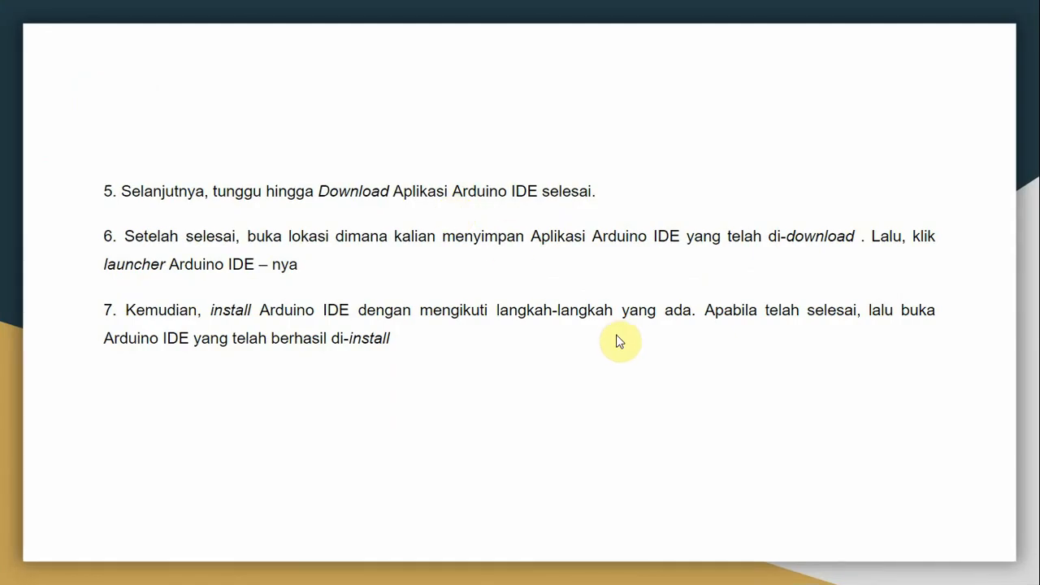
key(Right)
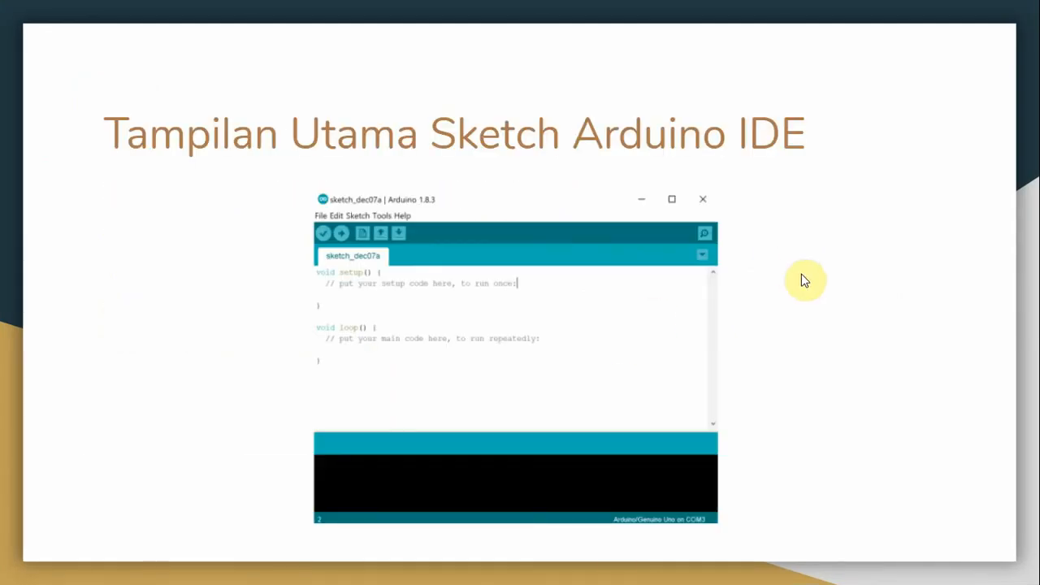
Switch to the open Arduino IDE, create a new blank sketch and maximize its window.
key(alt+Tab)
key(alt+Tab)
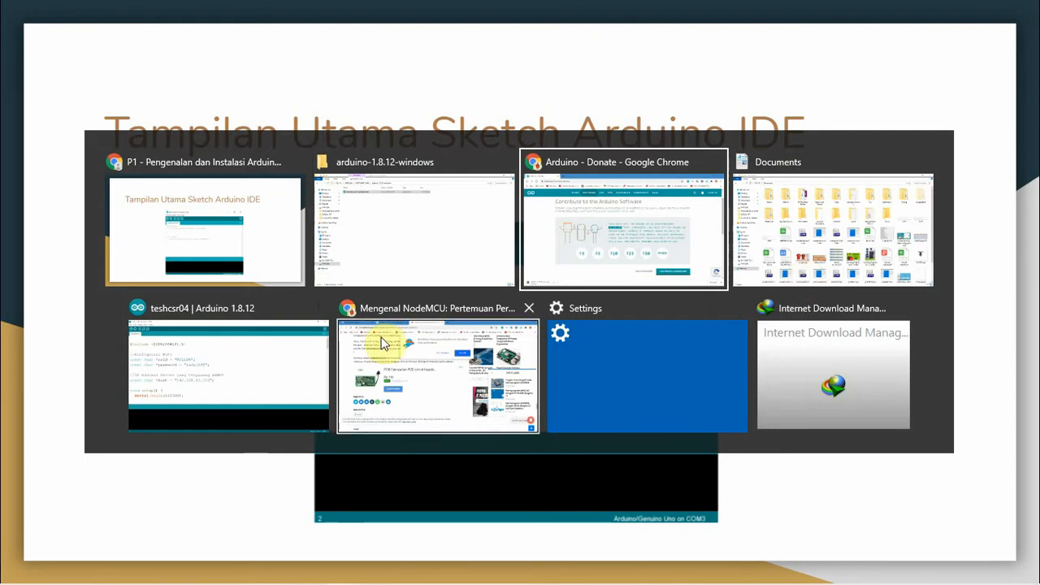
click(292, 360)
click(10, 24)
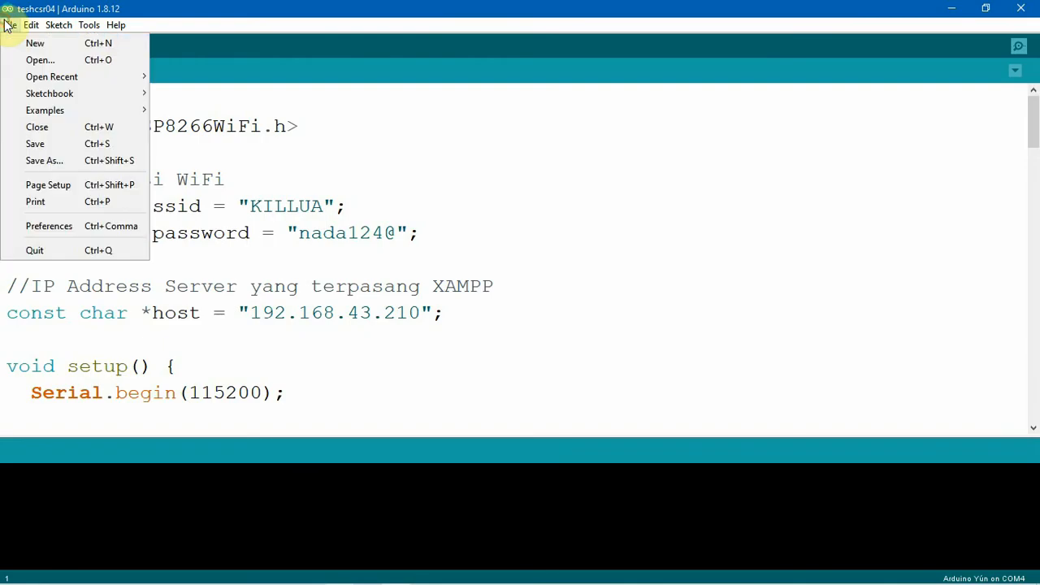
click(11, 42)
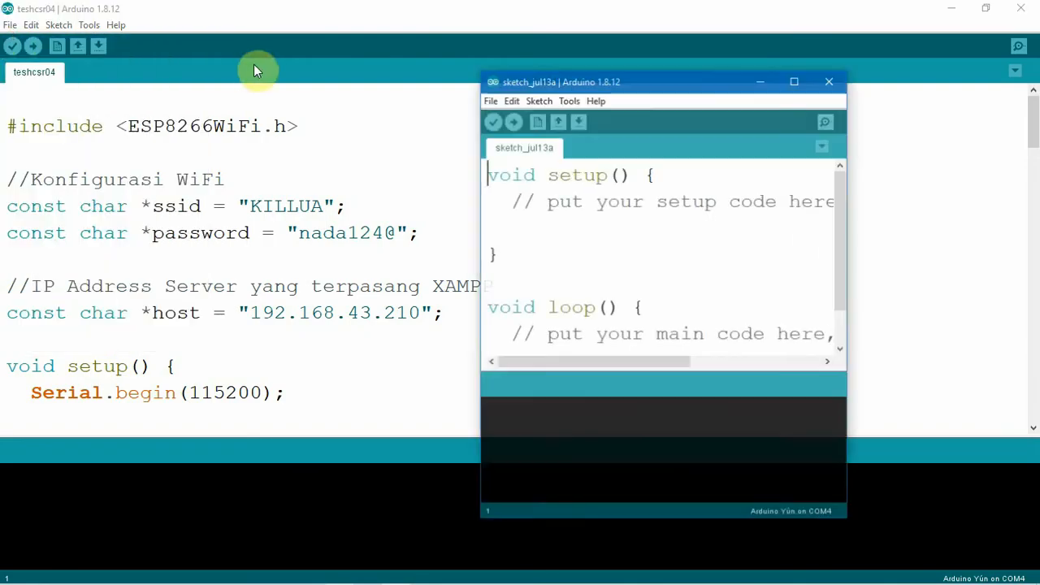
click(796, 80)
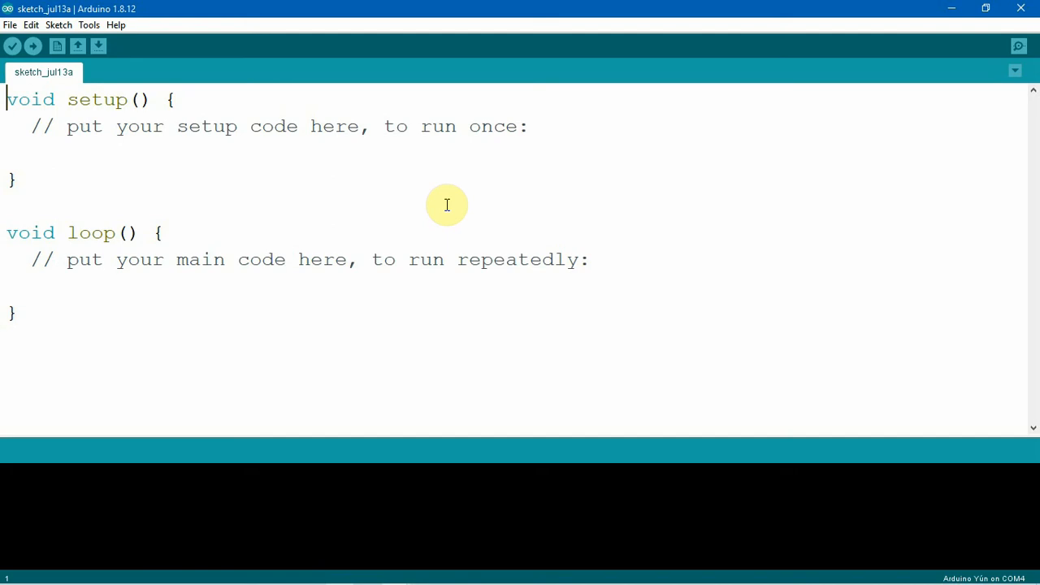
Return to the presentation and advance to the slide "Instalasi Board NodeMCU Pada Arduino IDE".
key(alt+Tab)
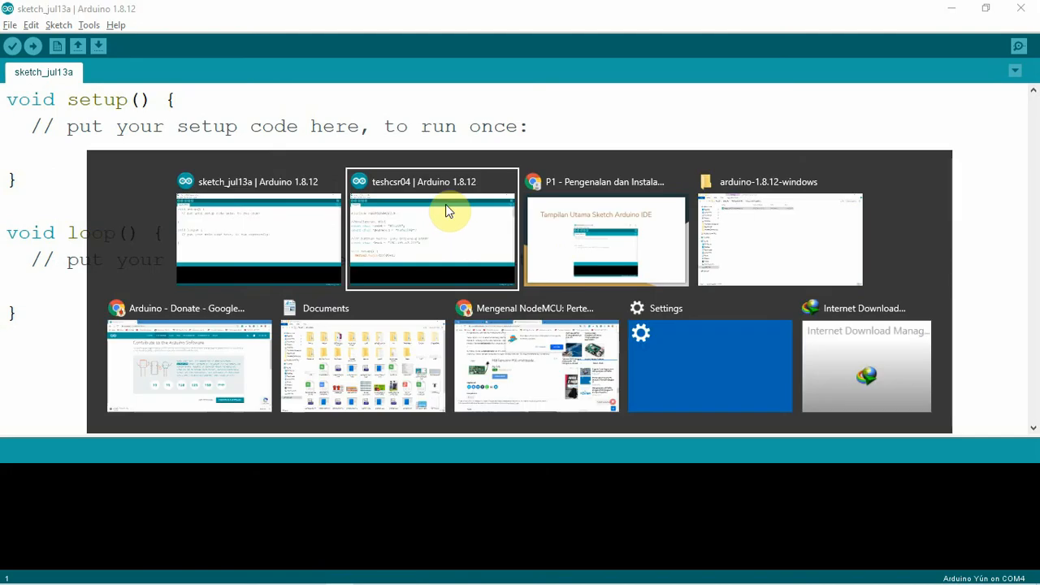
key(alt+Tab)
key(Right)
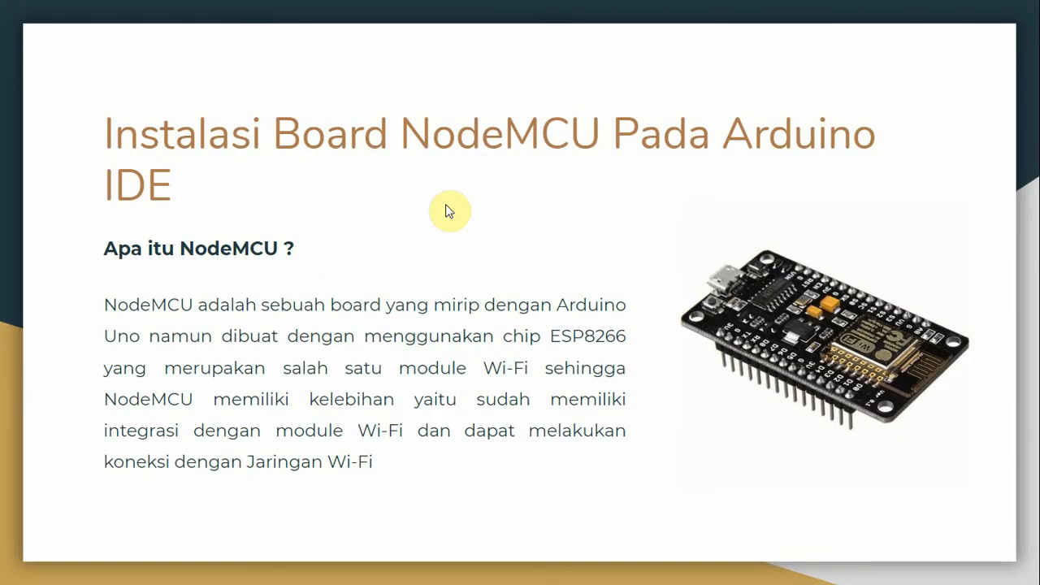
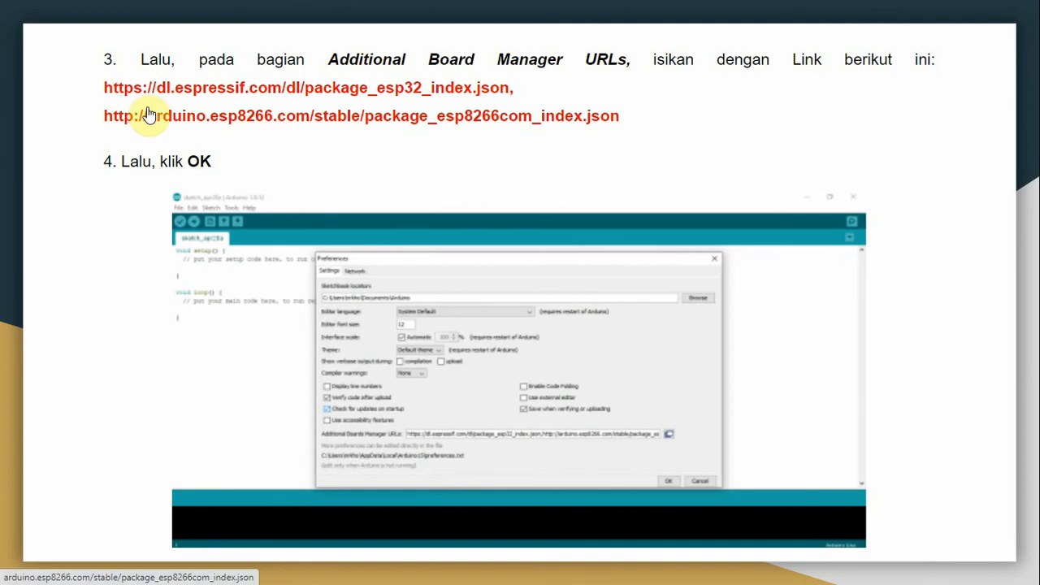
Leave the slideshow, copy the ESP32 and ESP8266 board manager URLs from the slide text, and resume presenting.
key(Right)
key(Left)
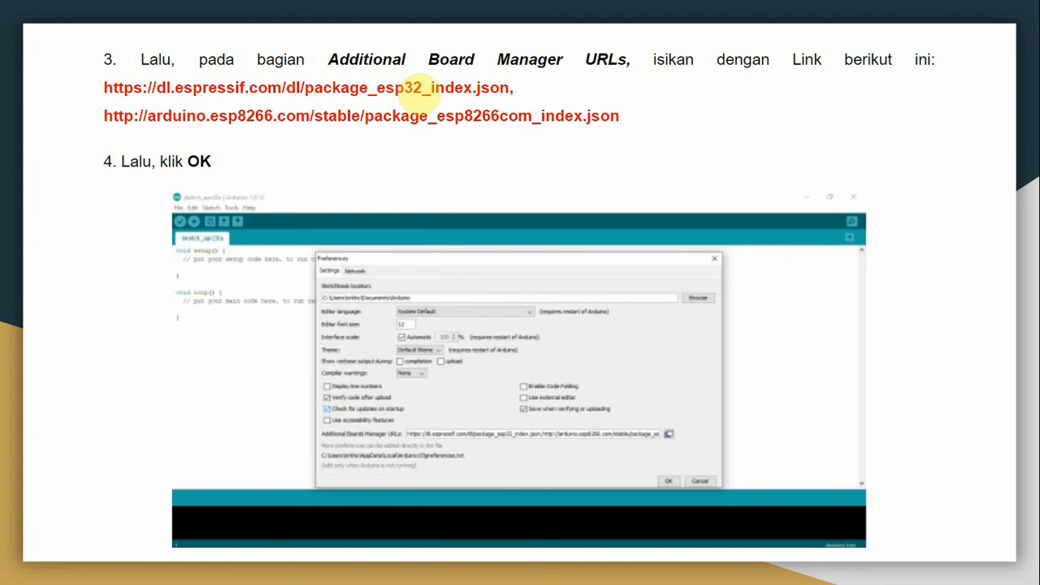
key(Escape)
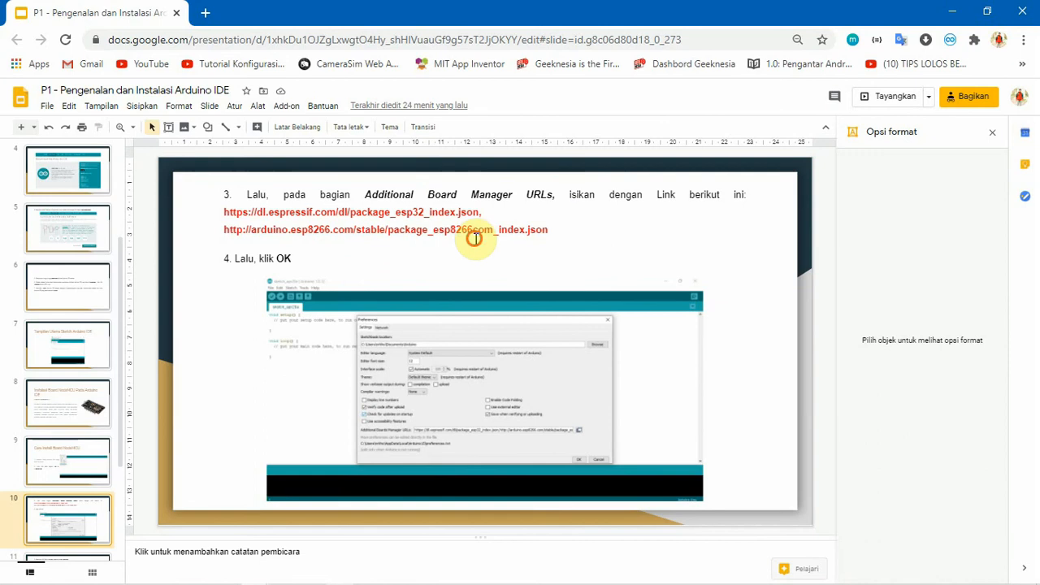
click(537, 232)
drag(550, 230, 219, 209)
key(ctrl+c)
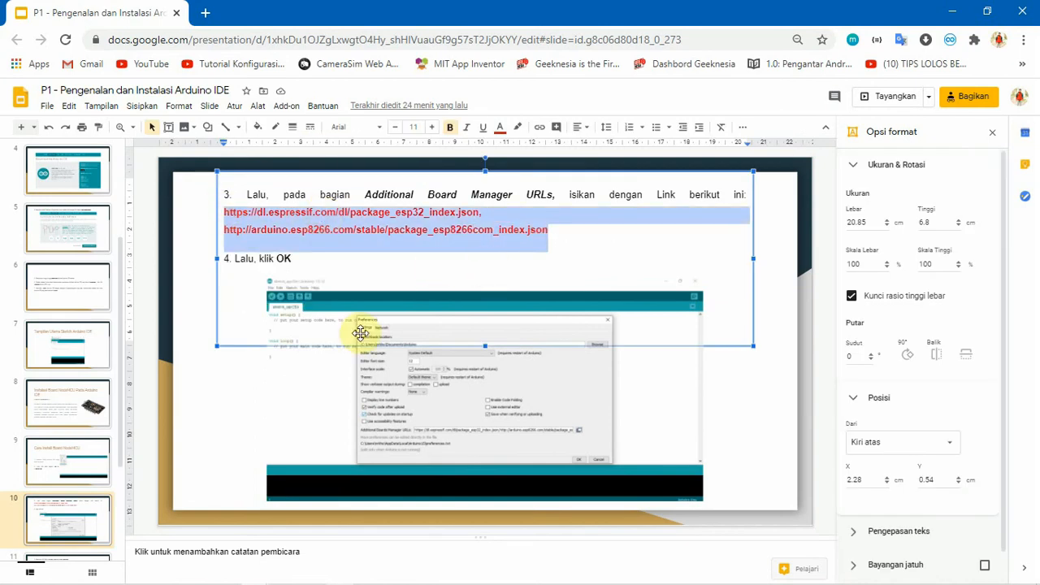
click(889, 97)
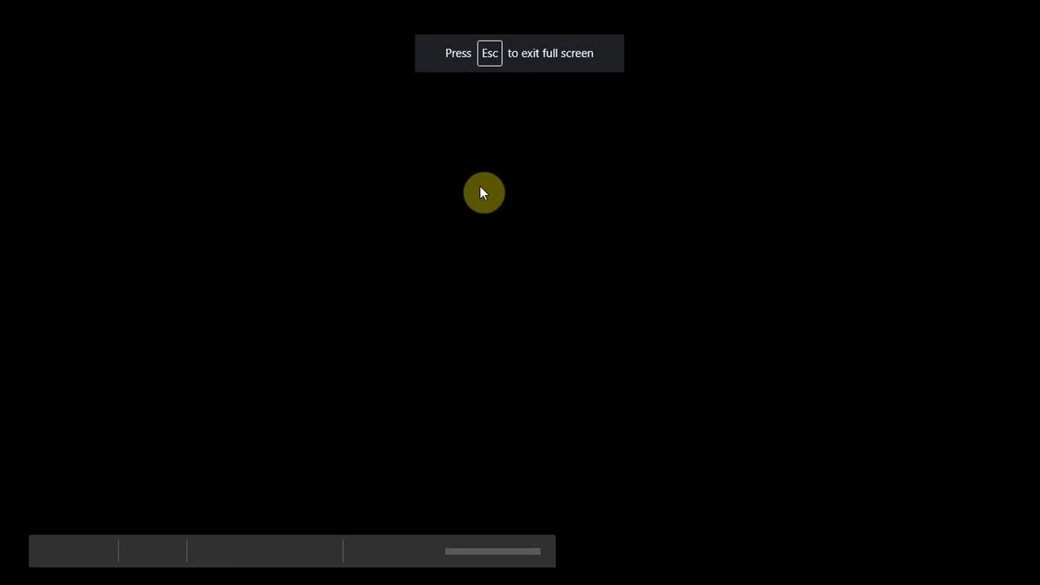
Switch to the sketch_jul13a window in the Arduino IDE and open its Preferences.
key(alt+Tab)
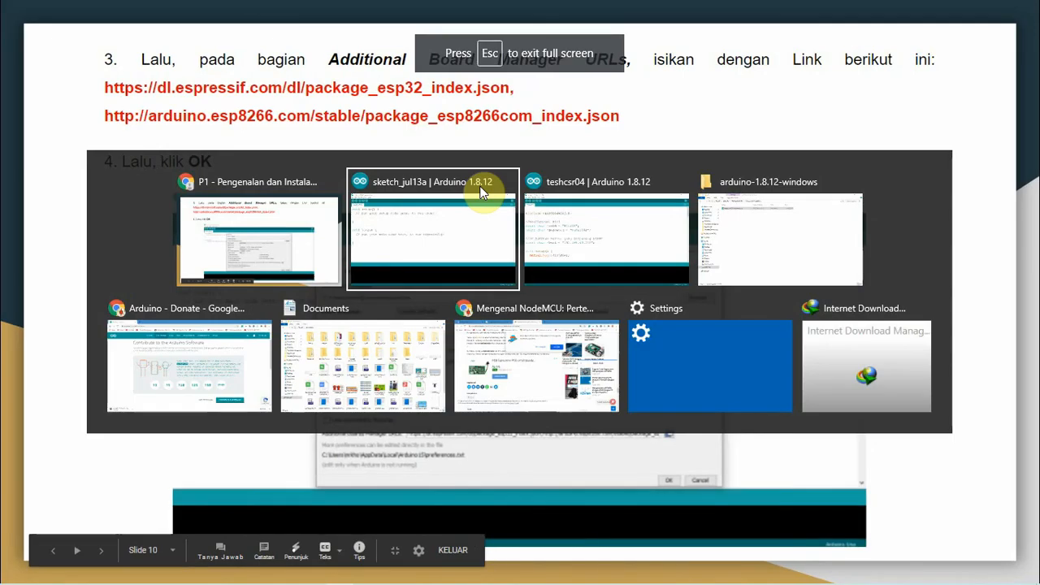
click(480, 193)
click(11, 27)
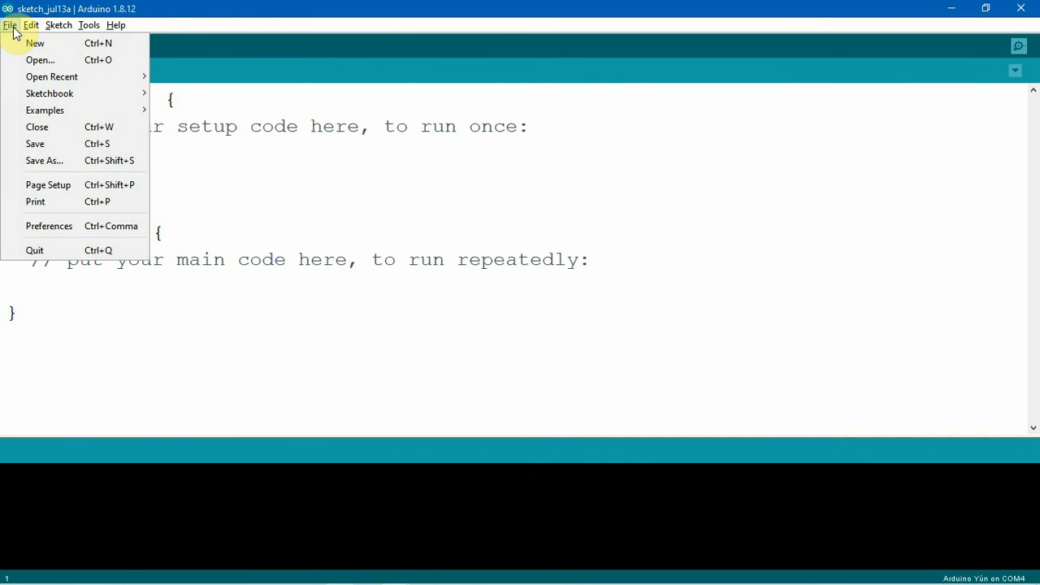
click(46, 227)
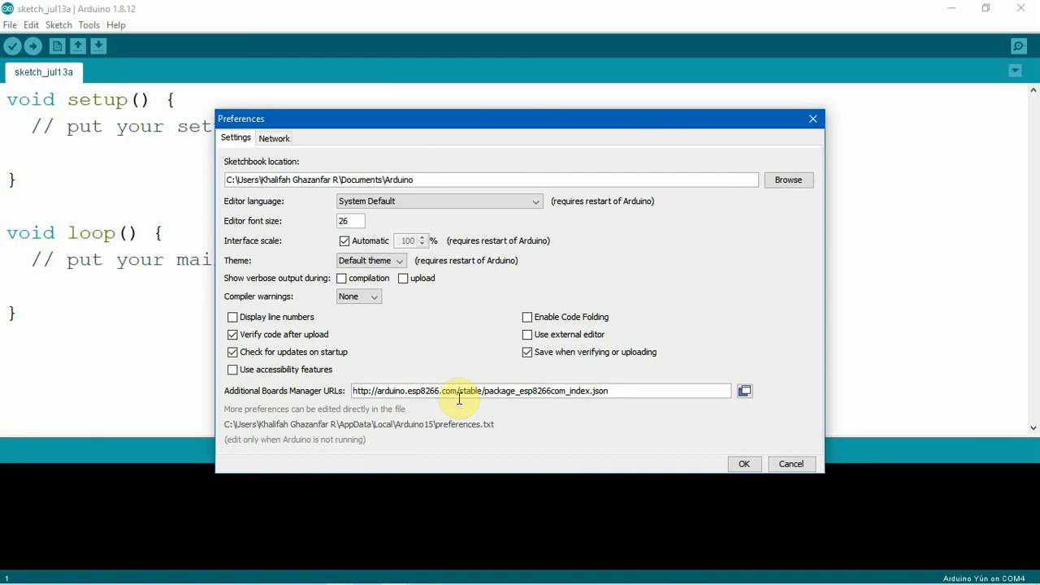
Replace the Additional Boards Manager URLs with the copied links to package_esp32_index.json and package_esp8266com_index.json, and save the preferences.
drag(617, 391, 366, 378)
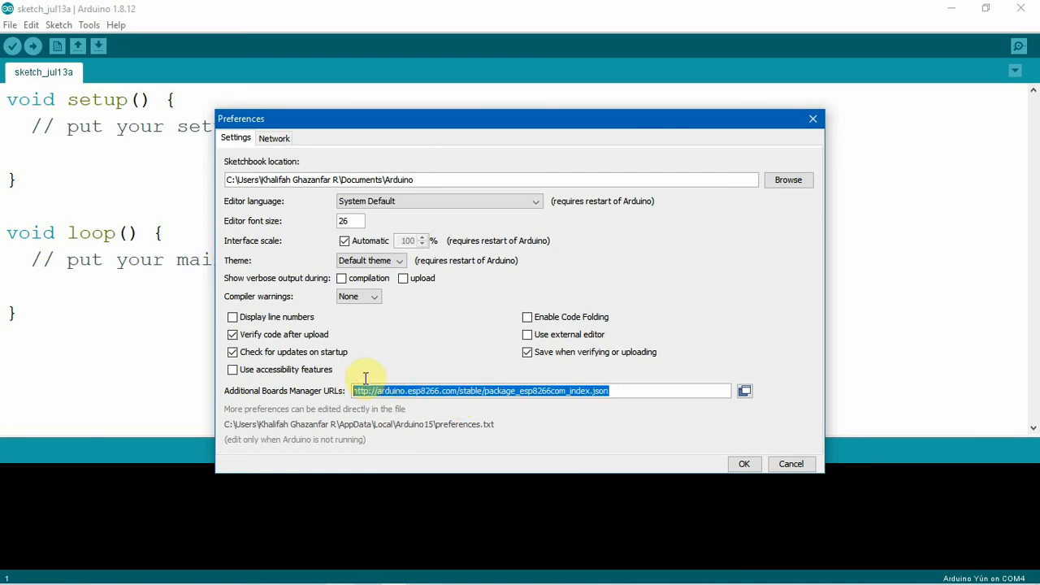
key(BackSpace)
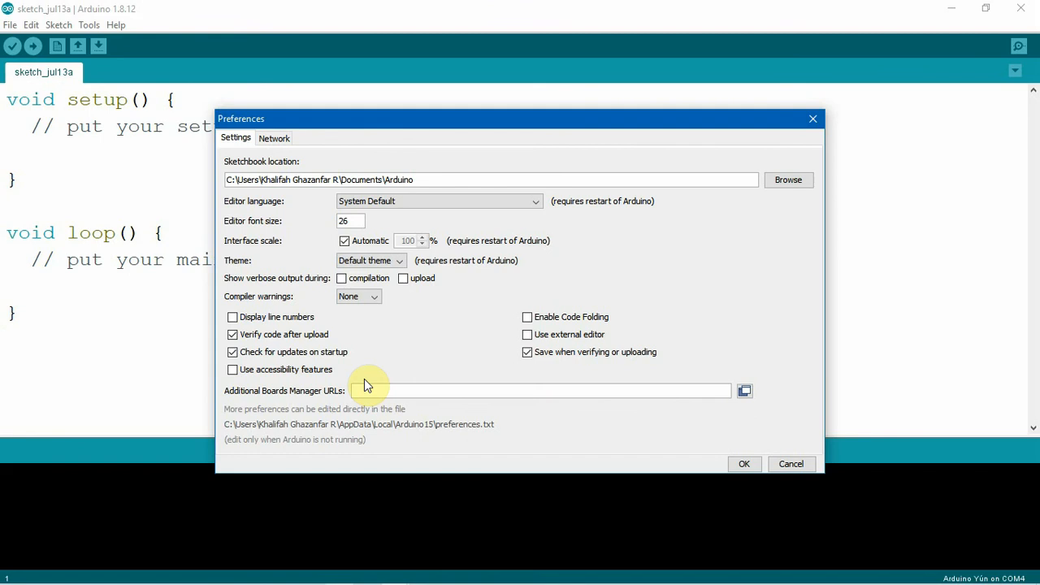
key(ctrl+v)
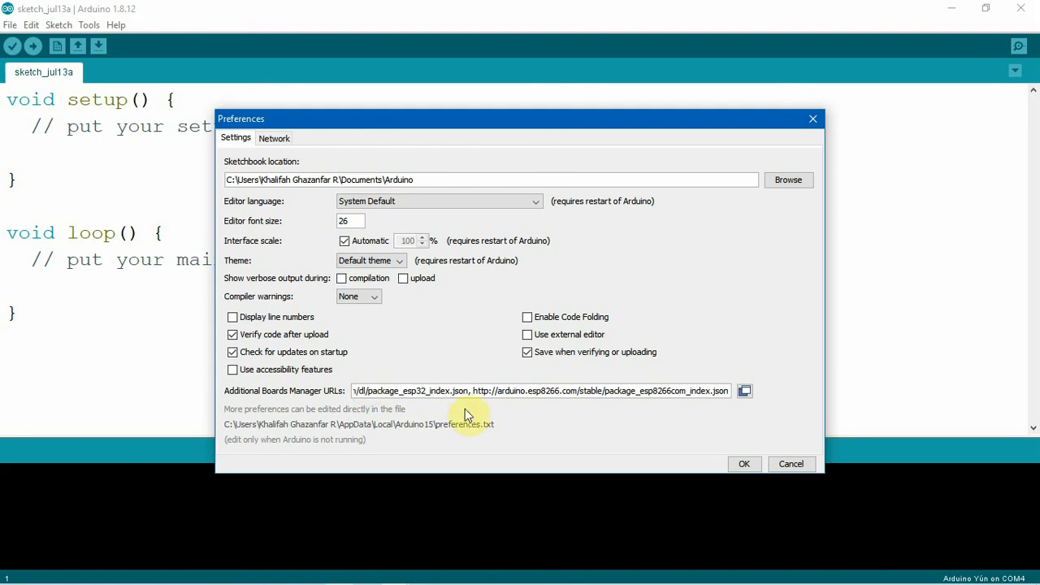
key(alt+Tab)
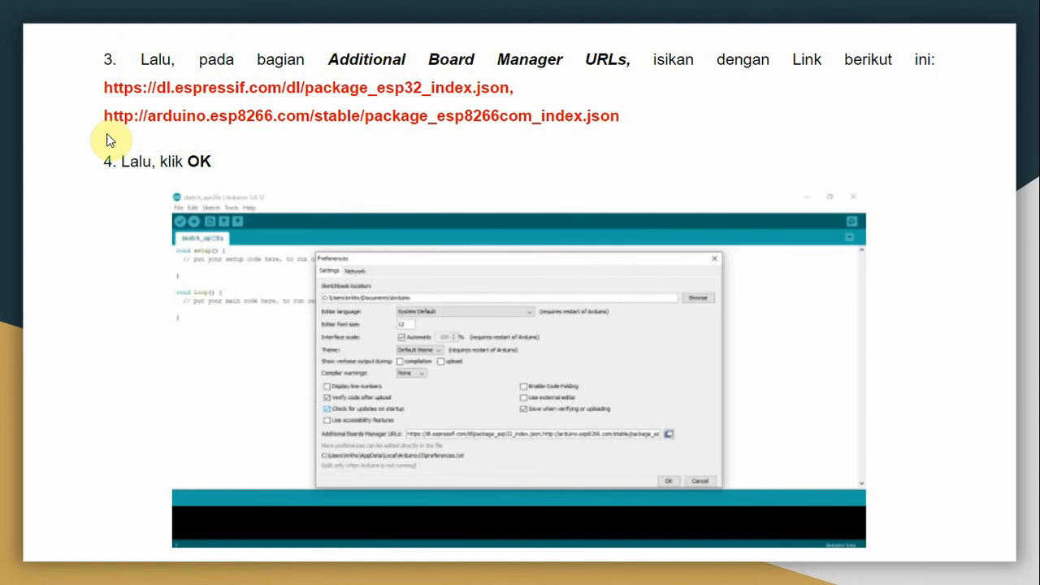
key(alt+Tab)
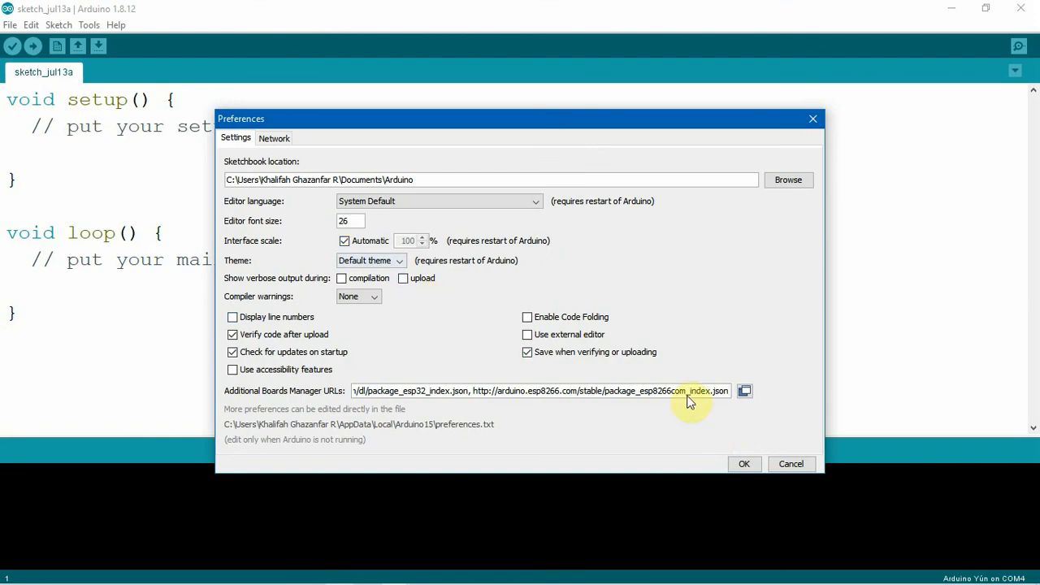
click(743, 463)
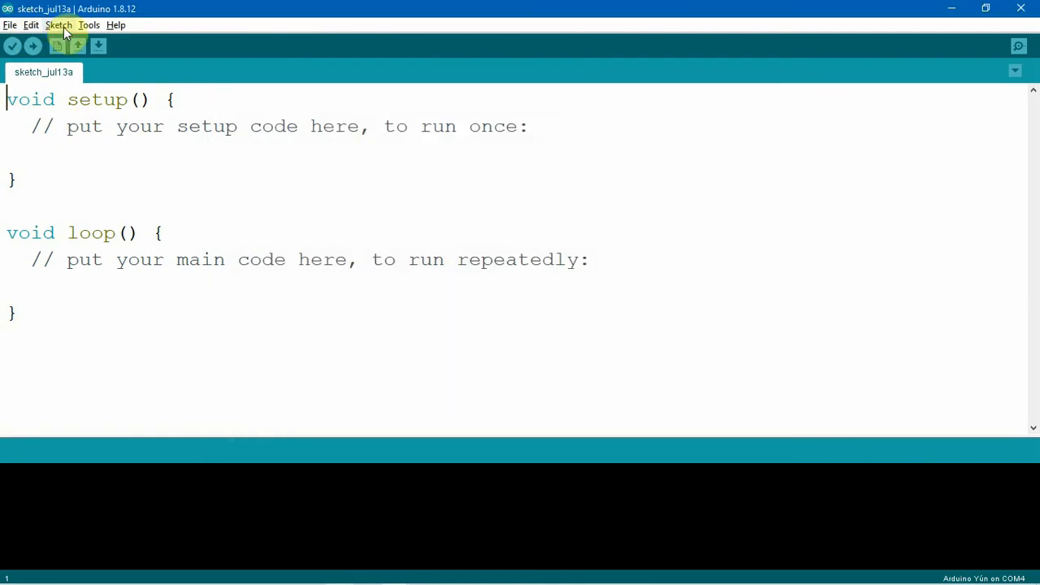
Return to the presentation, advance to the slide with steps 5 and 6, and switch to the teshcsr04 sketch in the Arduino IDE.
key(alt+Tab)
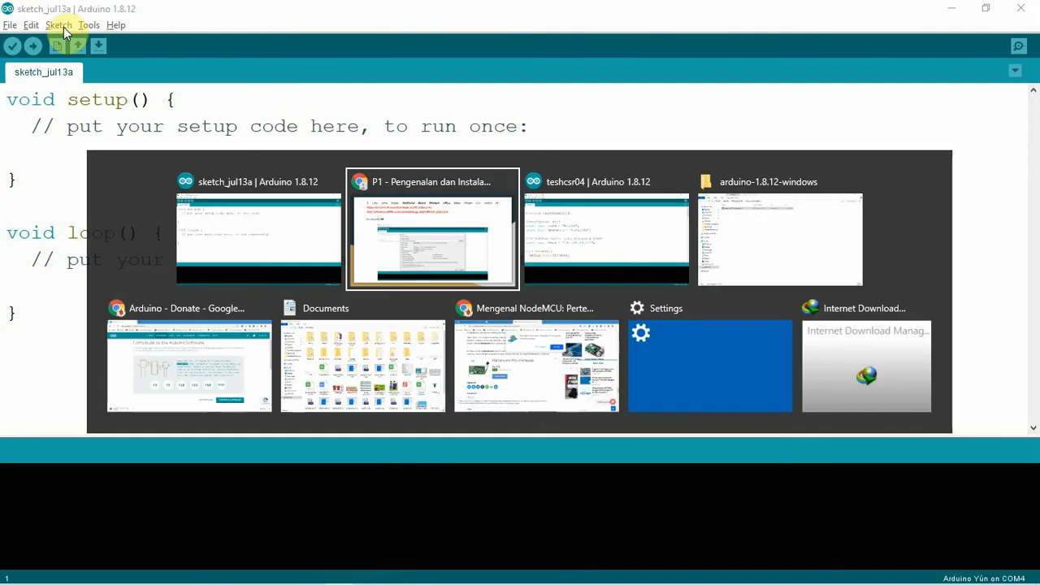
key(Right)
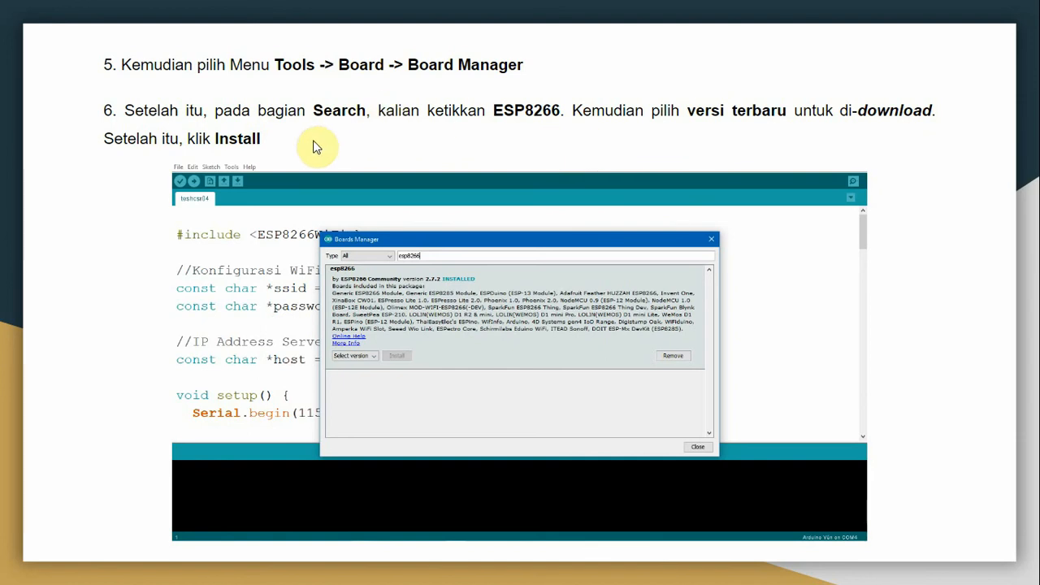
key(alt+Tab)
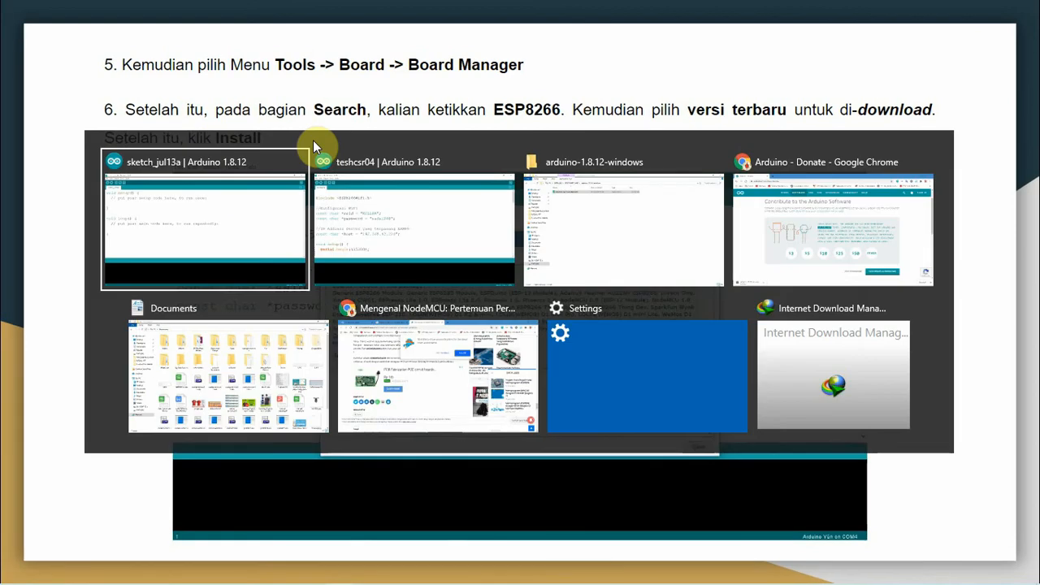
key(alt+Tab)
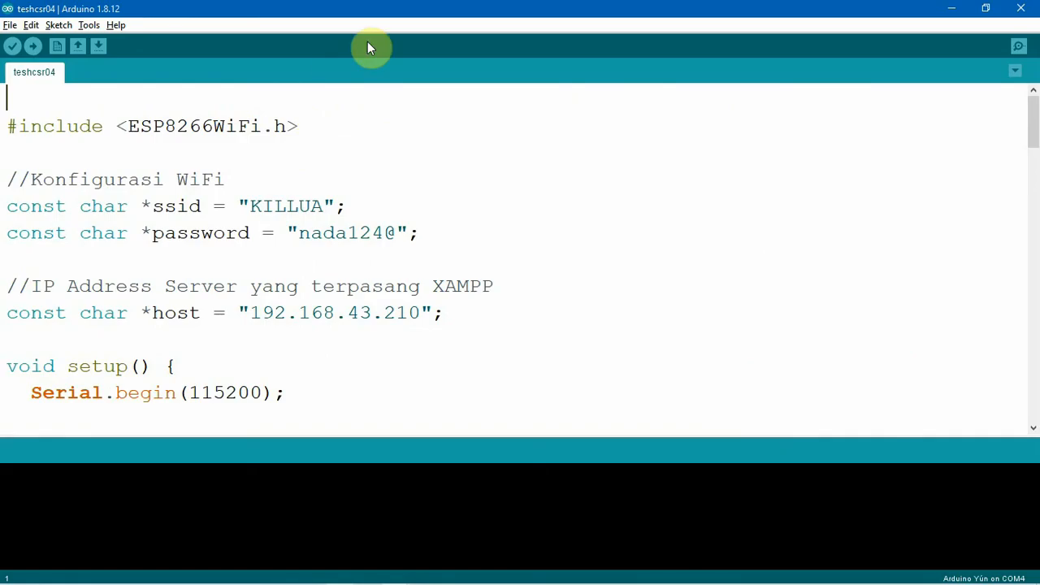
Open the Boards Manager and search for "esp8266".
click(88, 24)
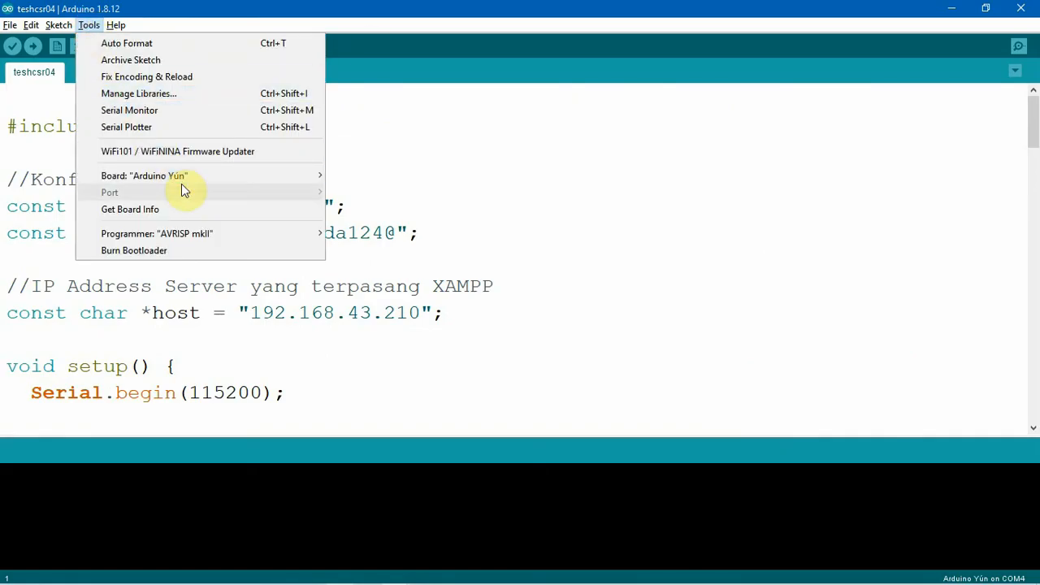
mouse_move(281, 179)
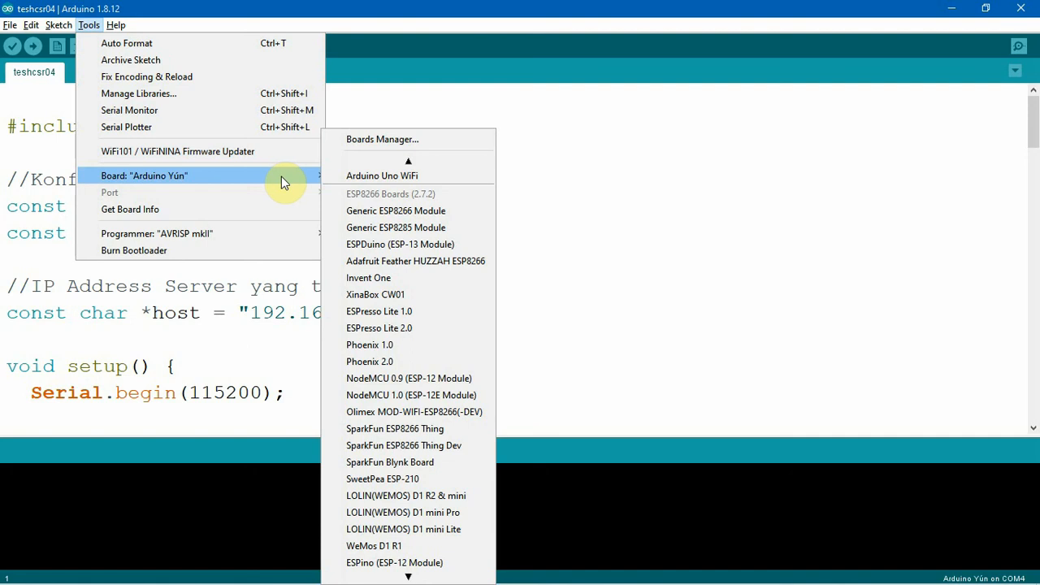
click(376, 144)
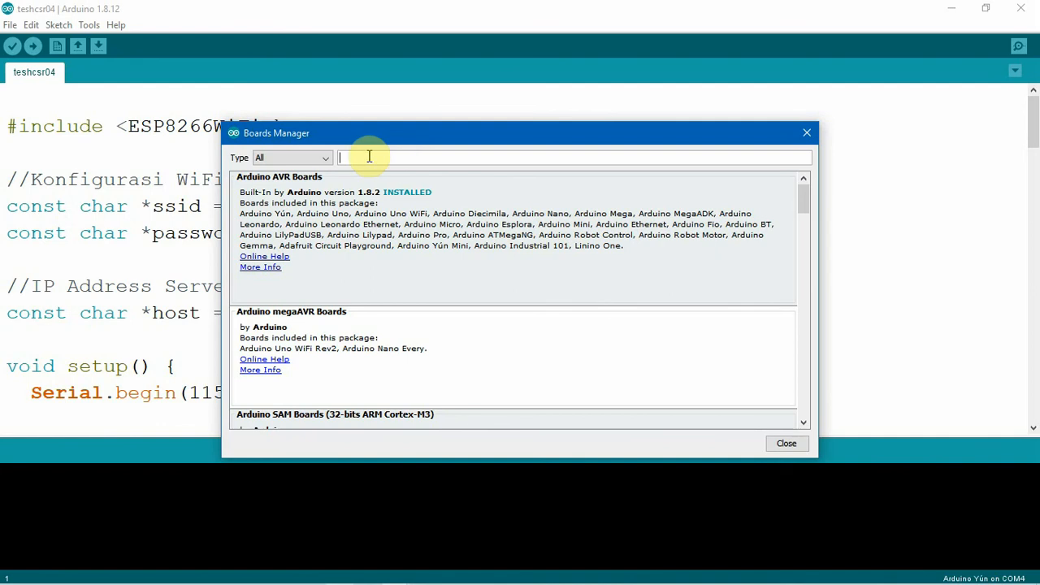
mouse_move(331, 203)
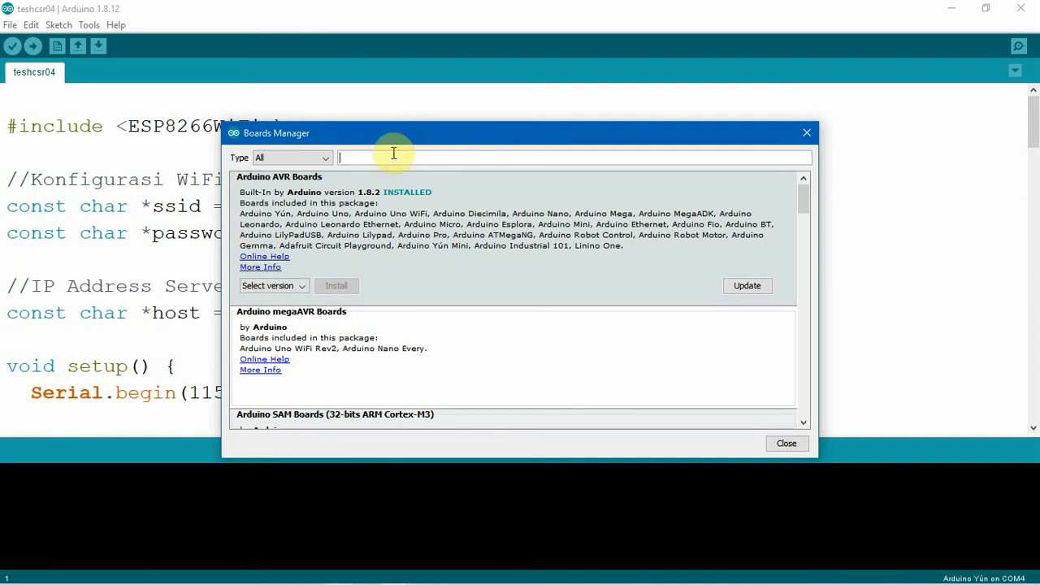
text(esp8266)
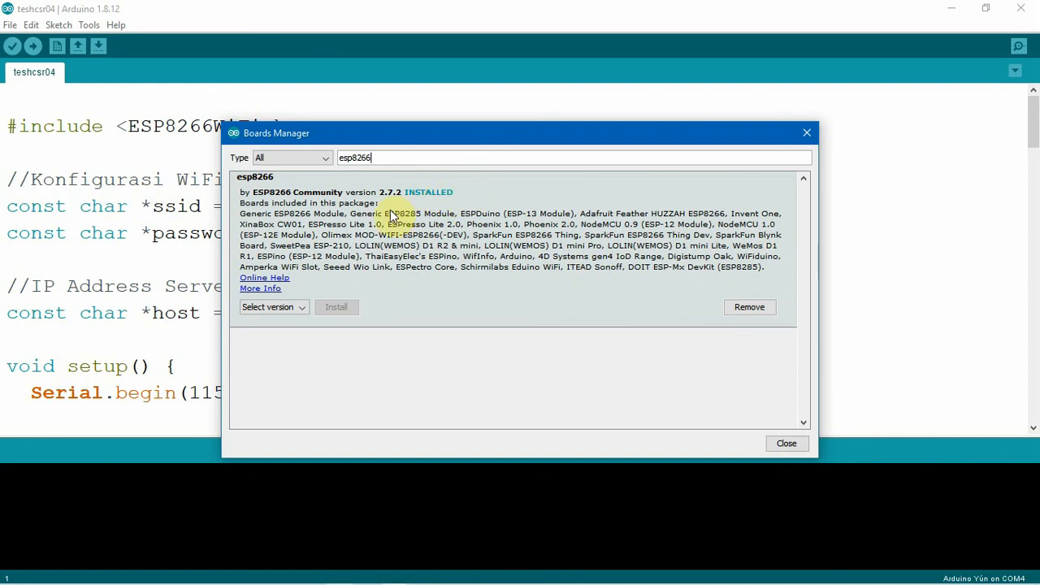
Look through the versions offered for the esp8266 package and close the Boards Manager.
click(291, 309)
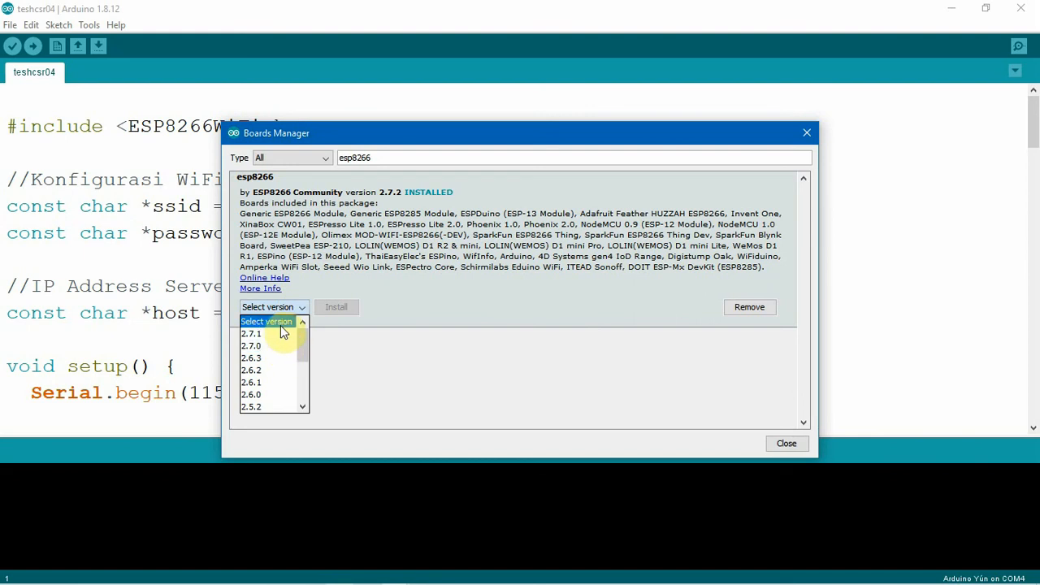
click(343, 270)
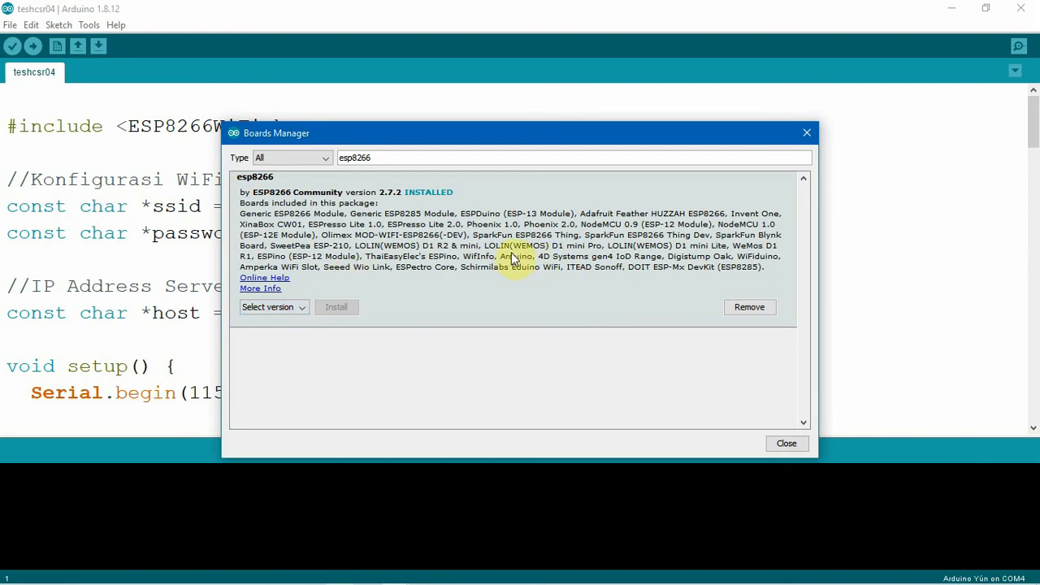
click(807, 133)
Switch to the presentation, advance to the slide with step 7, and return to the teshcsr04 sketch.
key(alt+Tab)
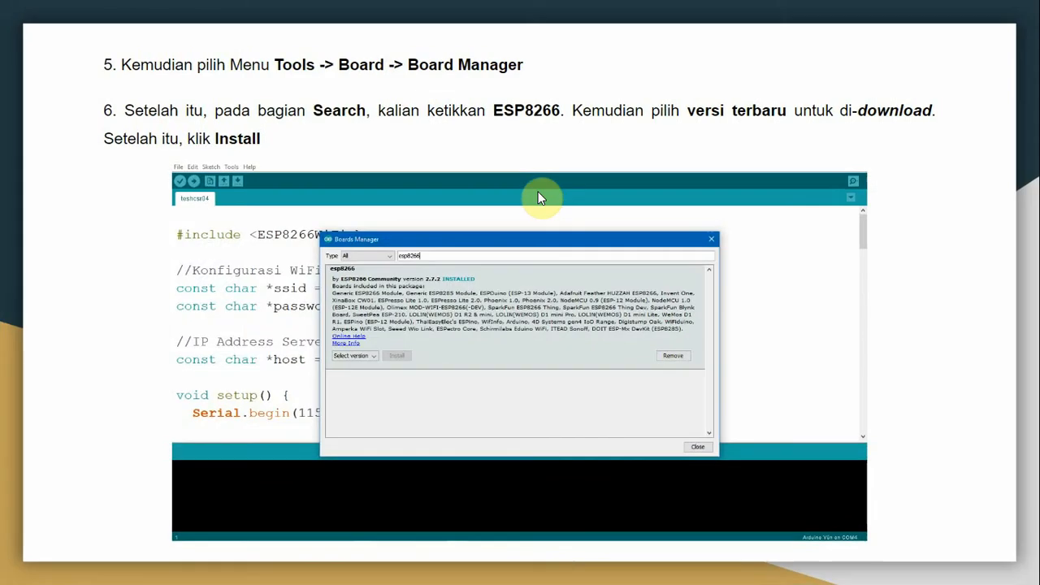
click(538, 193)
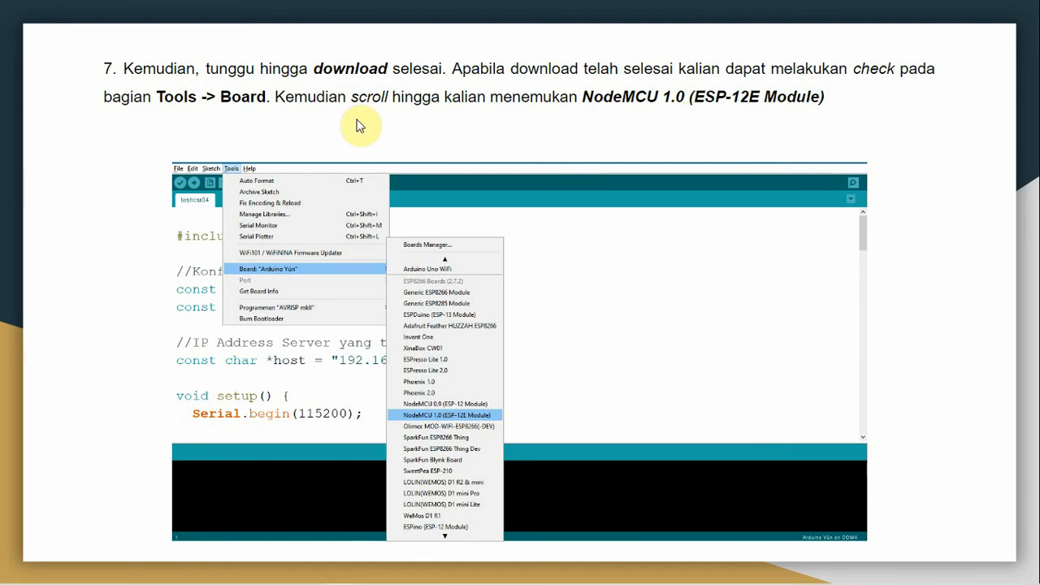
key(alt+Tab)
Set the sketch's board to NodeMCU 1.0 (ESP-12E Module) from the ESP8266 boards.
click(87, 26)
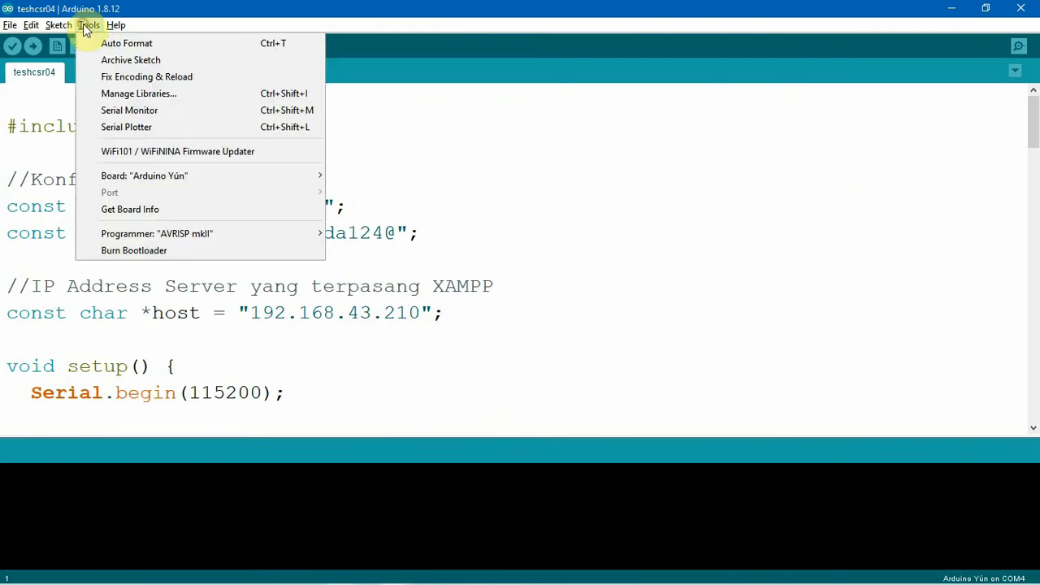
mouse_move(219, 174)
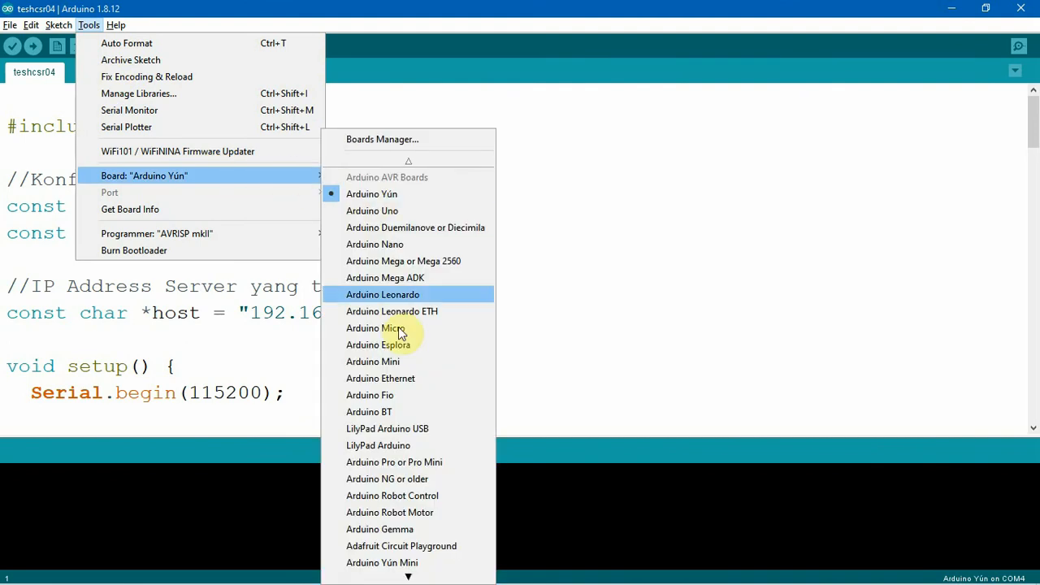
scroll(398, 292, down, 5)
scroll(404, 340, down, 3)
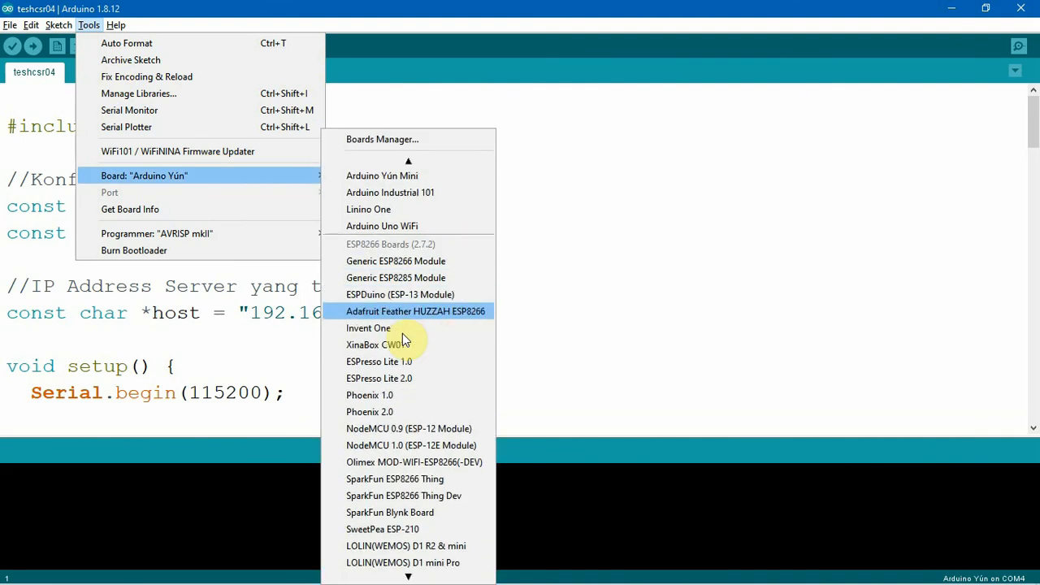
scroll(403, 336, down, 3)
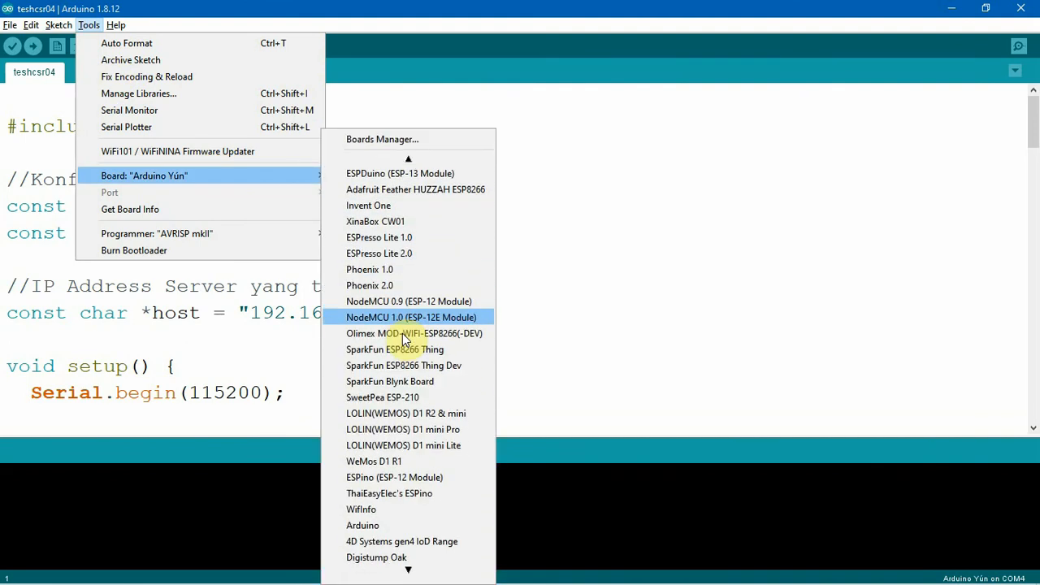
click(474, 317)
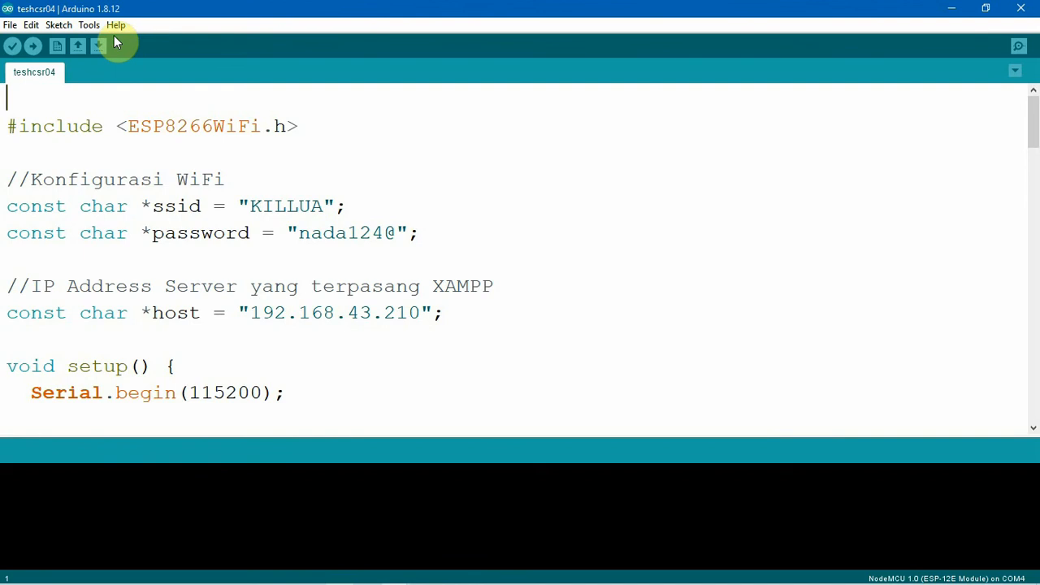
Check which board is selected in the board list and switch back to the presentation.
click(94, 27)
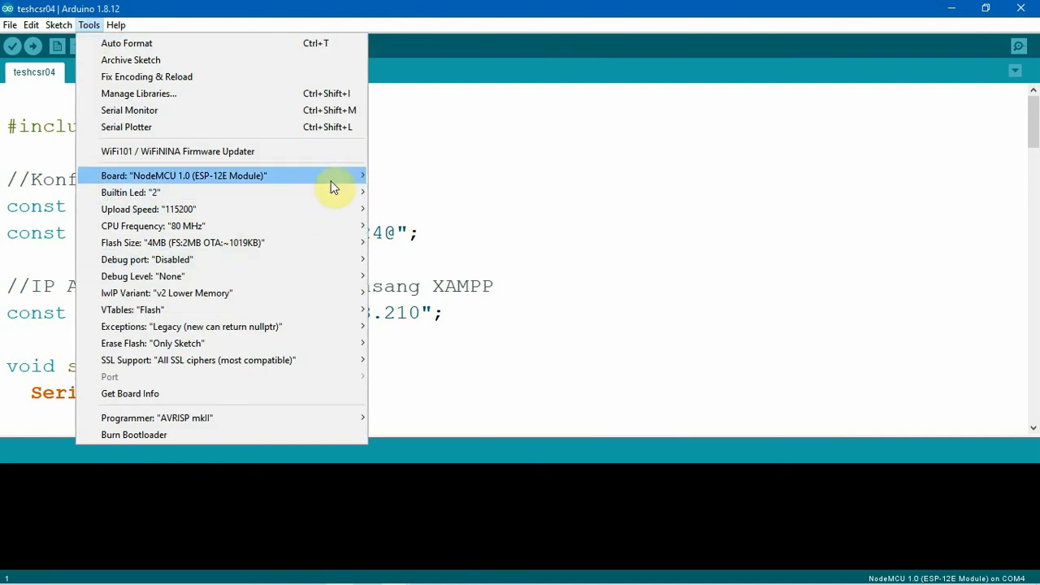
mouse_move(334, 183)
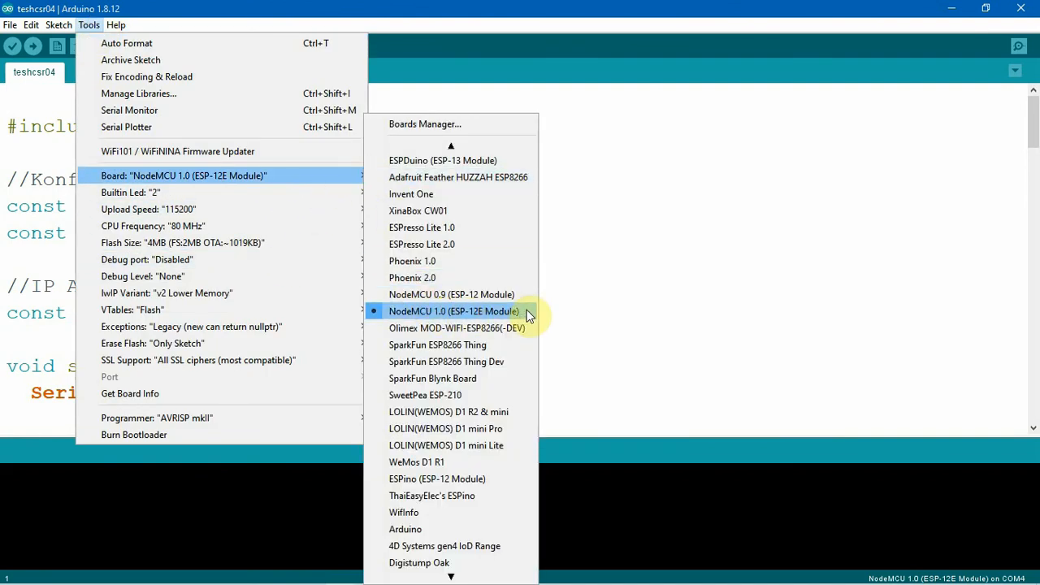
key(alt+Tab)
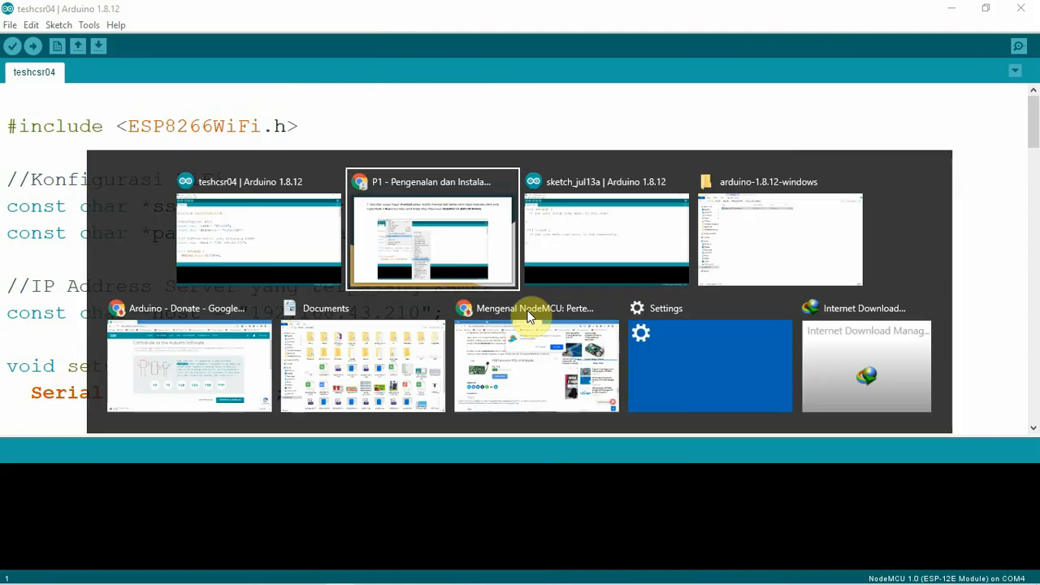